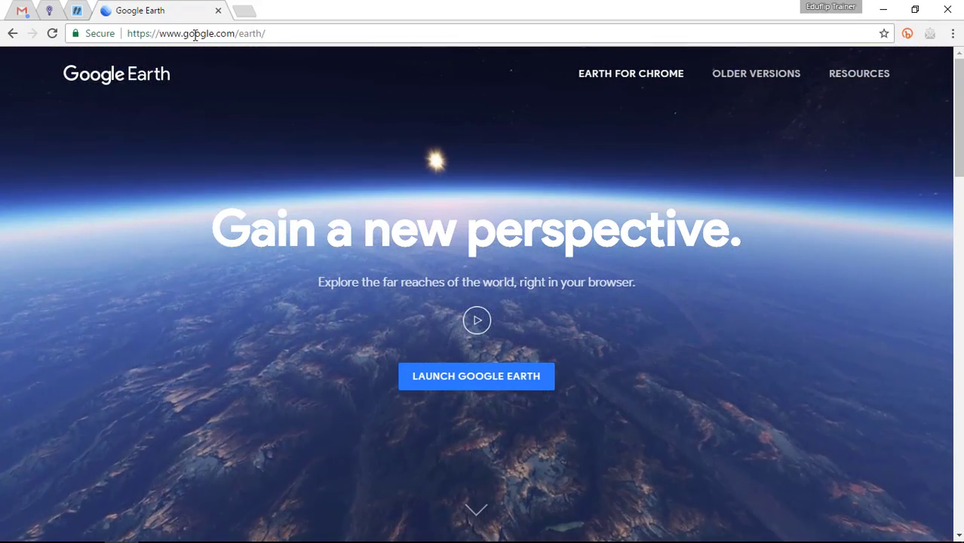
- Load the Google Earth website in Chrome by pasting its address
{"action": "left_click", "coordinate": [223, 33]}
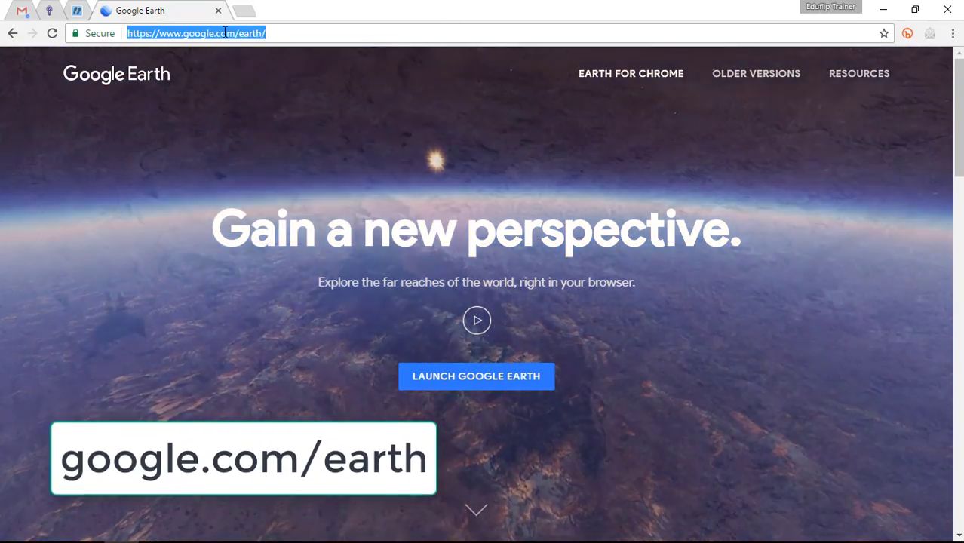
{"action": "type", "text": "https://earth.google.com"}
{"action": "key", "text": "Return"}
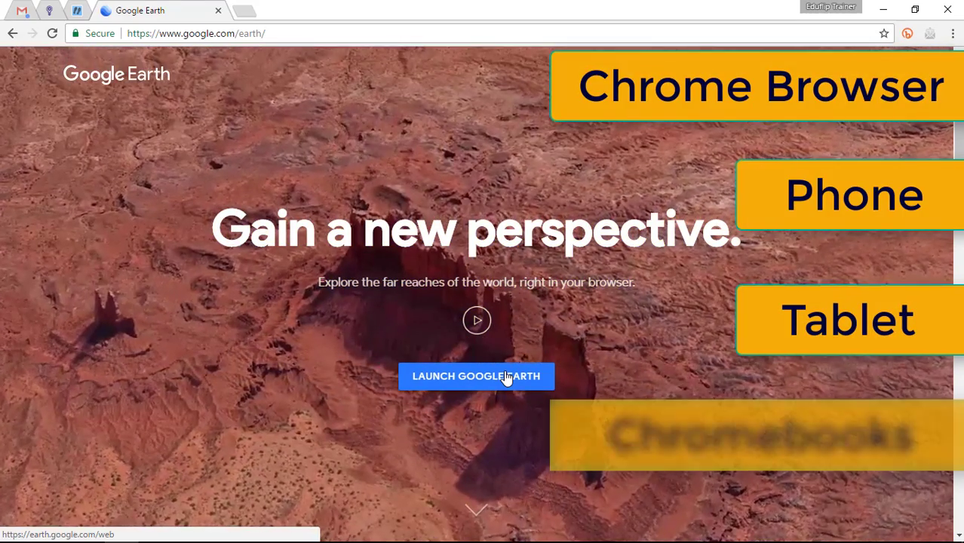
- Launch Google Earth in the browser, keeping the site language, and spin the globe to South America
{"action": "scroll", "coordinate": [663, 380], "scroll_direction": "down", "scroll_amount": 12}
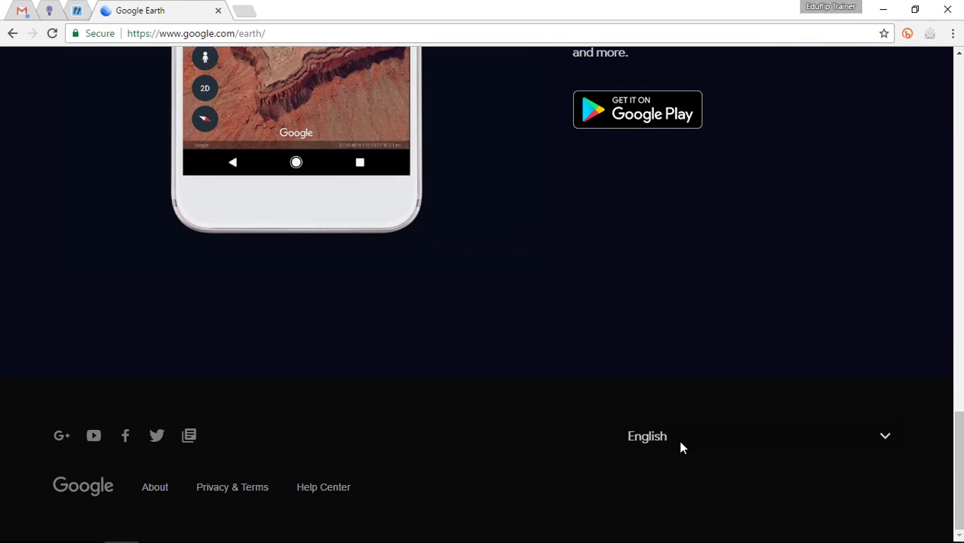
{"action": "left_click", "coordinate": [680, 445]}
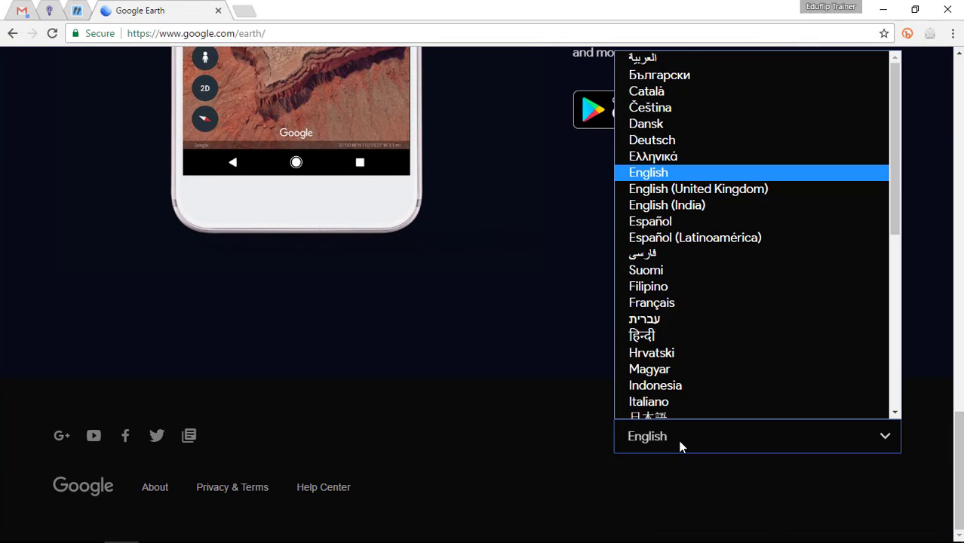
{"action": "left_click", "coordinate": [497, 356]}
{"action": "scroll", "coordinate": [497, 356], "scroll_direction": "up", "scroll_amount": 10}
{"action": "scroll", "coordinate": [498, 355], "scroll_direction": "up", "scroll_amount": 6}
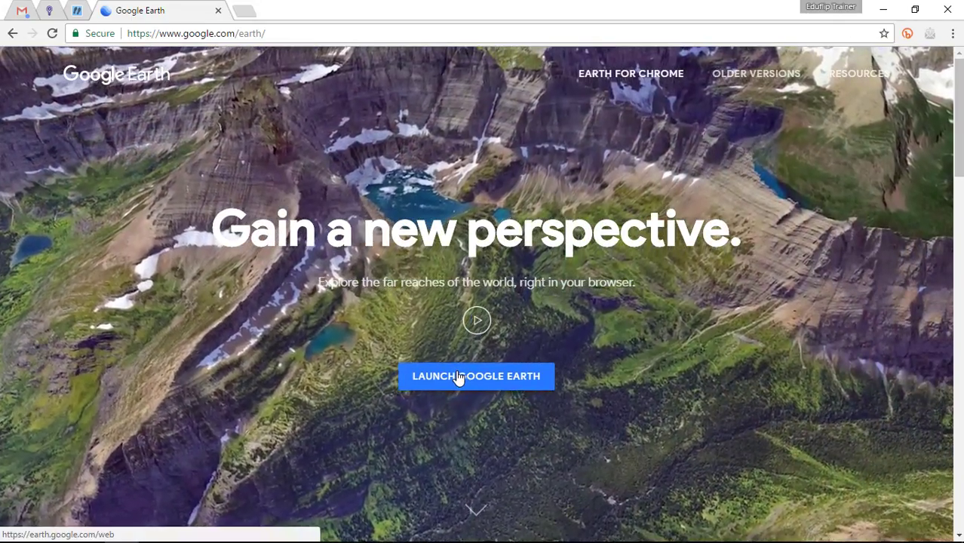
{"action": "left_click", "coordinate": [458, 376]}
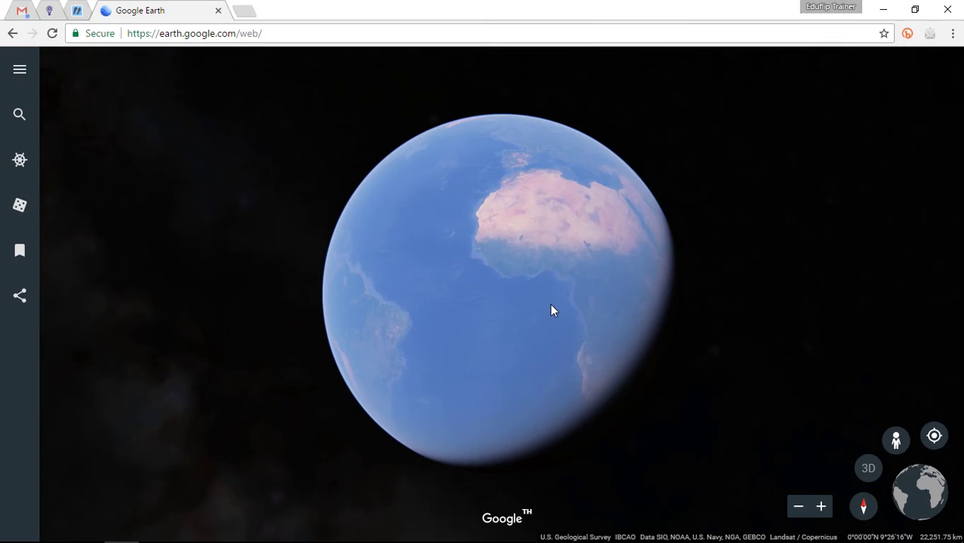
{"action": "left_click_drag", "start_coordinate": [507, 300], "coordinate": [381, 290]}
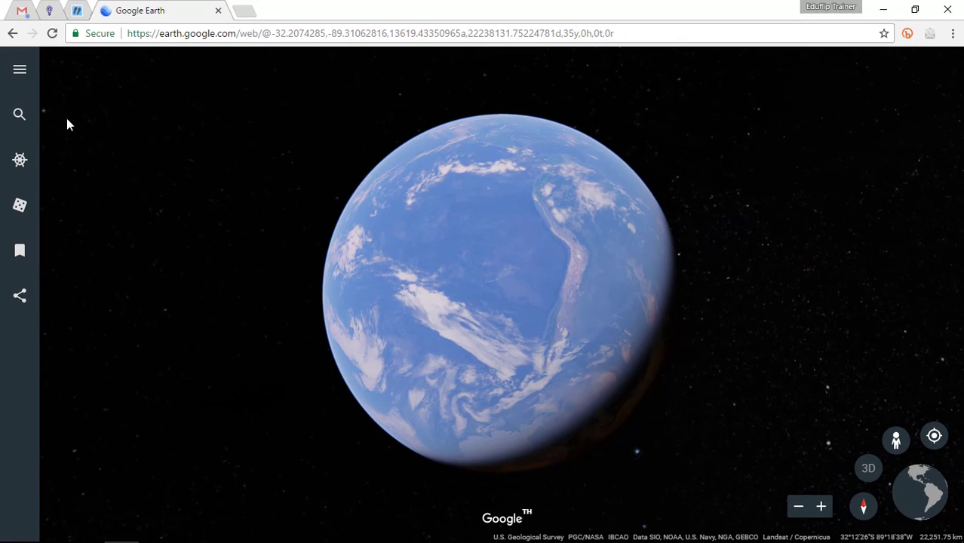
- Search for 'Belgium' to fly there and show its country info card
{"action": "left_click", "coordinate": [20, 117]}
{"action": "type", "text": "Belgium"}
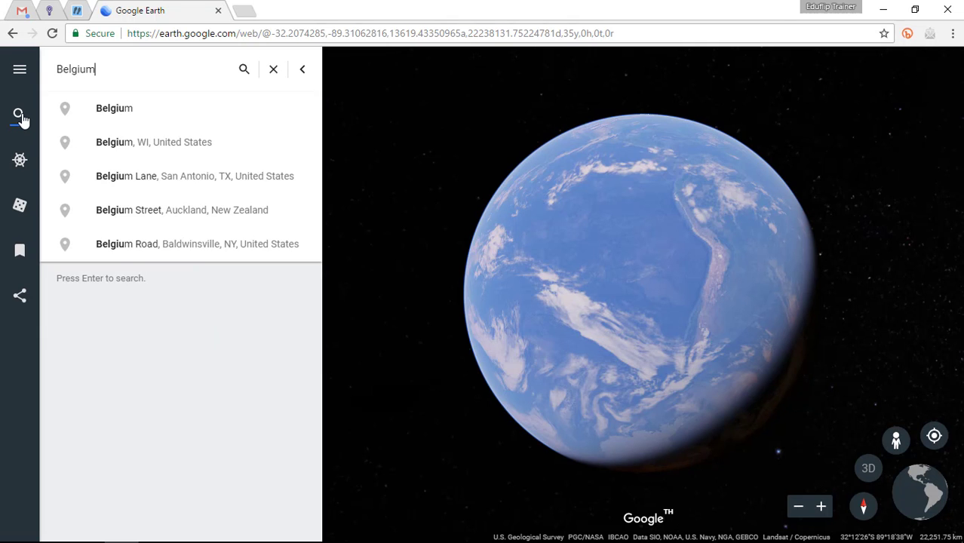
{"action": "key", "text": "Return"}
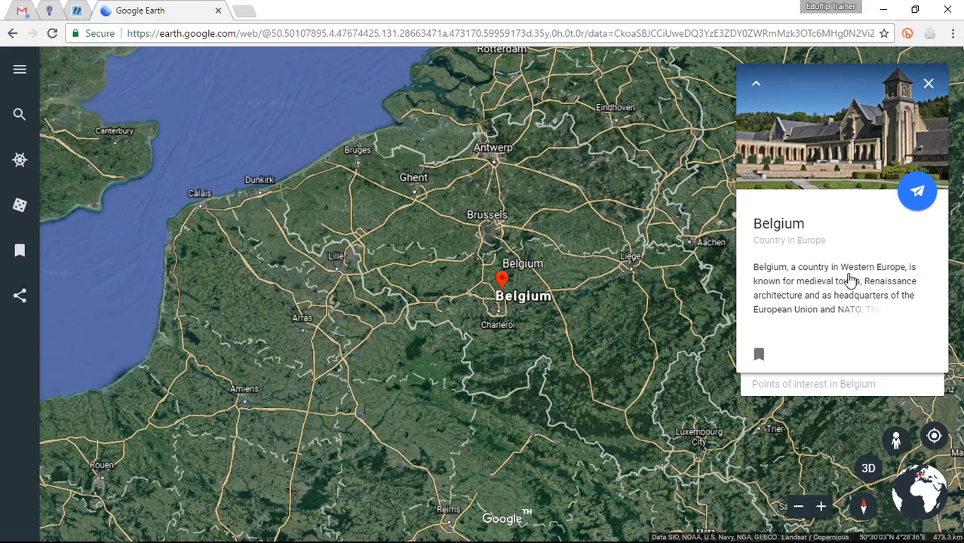
- Expand the Belgium card into a full page and show more facts
{"action": "left_click", "coordinate": [850, 280]}
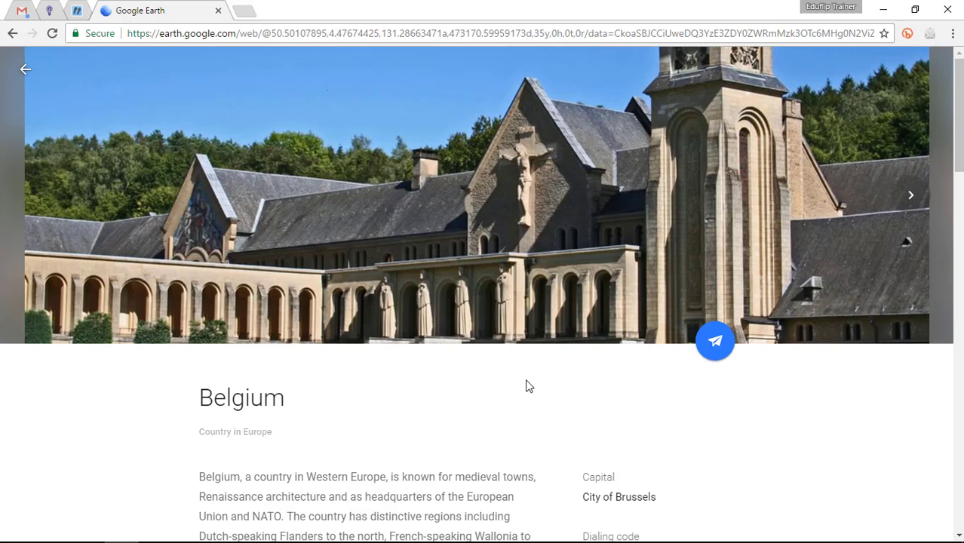
{"action": "scroll", "coordinate": [525, 387], "scroll_direction": "down", "scroll_amount": 3}
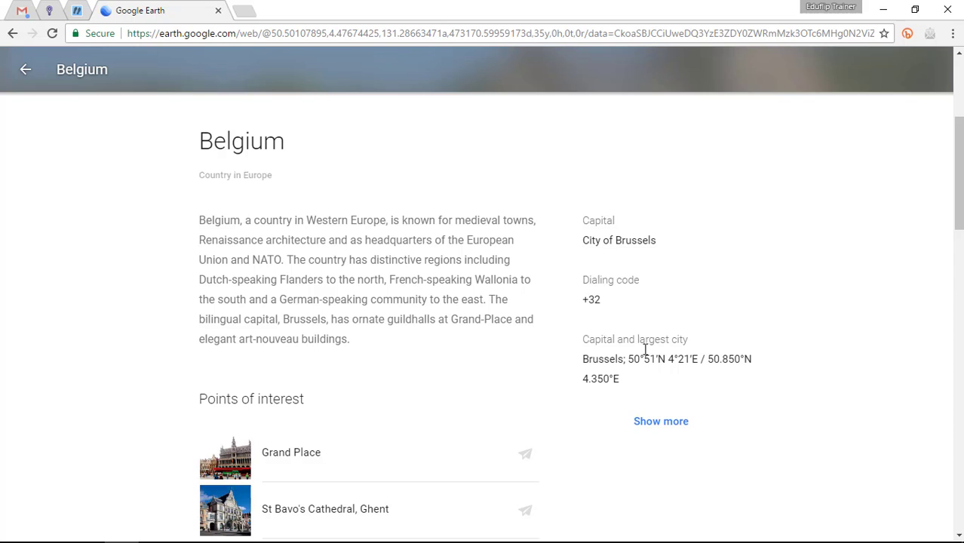
{"action": "left_click", "coordinate": [661, 428]}
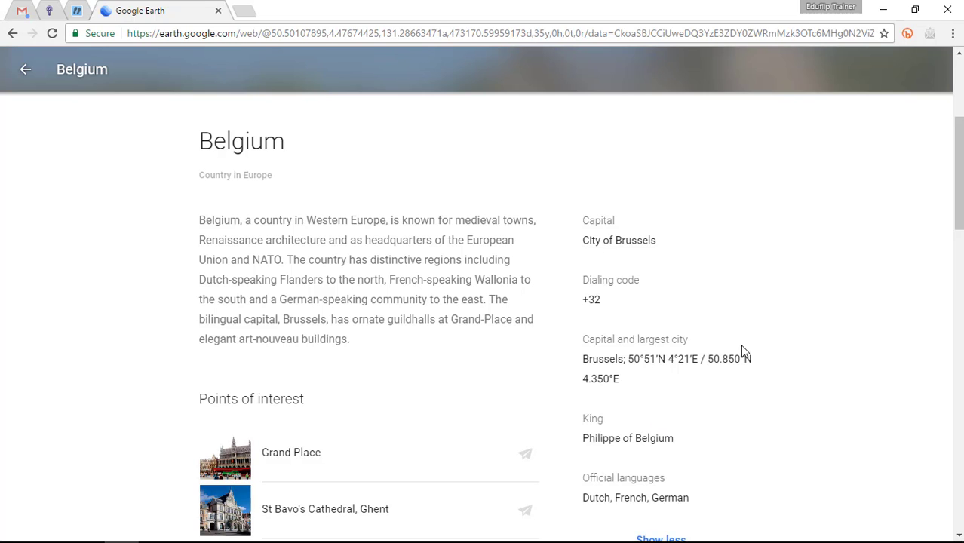
- Scroll through Belgium's points of interest and destinations such as Bruges and Ghent
{"action": "scroll", "coordinate": [741, 353], "scroll_direction": "down", "scroll_amount": 2}
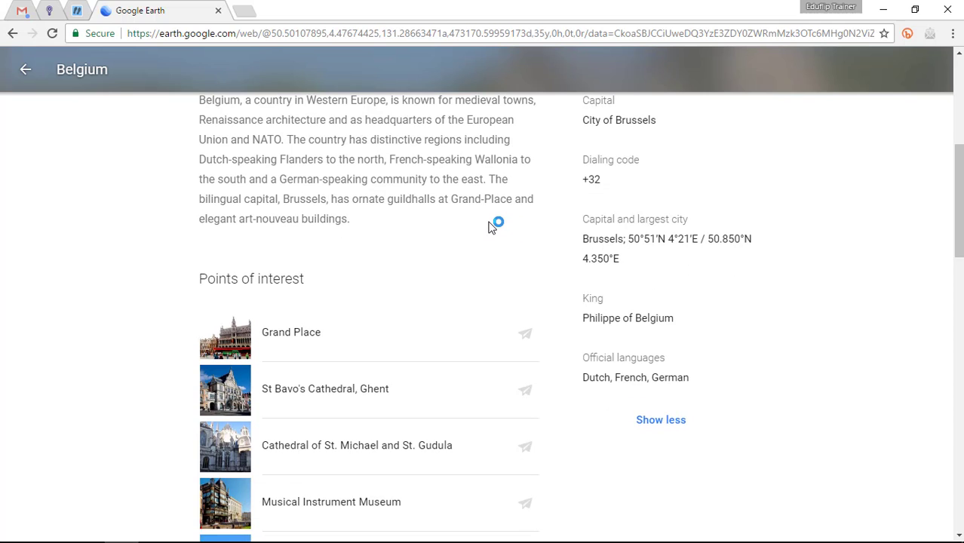
{"action": "scroll", "coordinate": [492, 227], "scroll_direction": "down", "scroll_amount": 1}
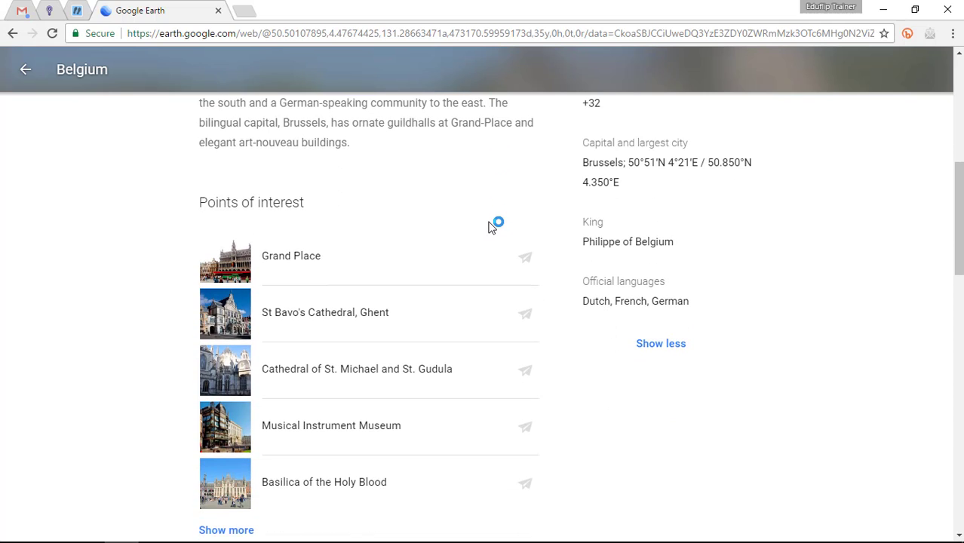
{"action": "scroll", "coordinate": [491, 227], "scroll_direction": "down", "scroll_amount": 2}
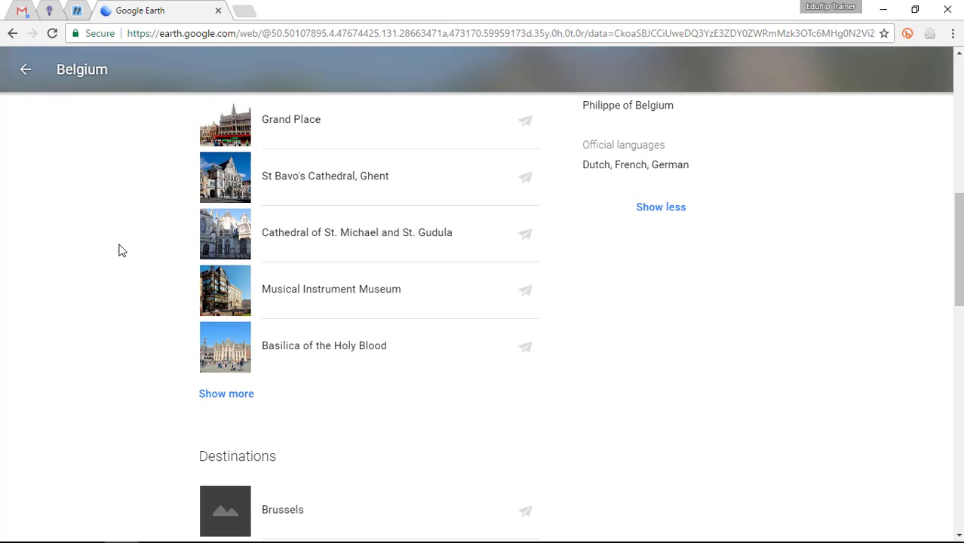
{"action": "scroll", "coordinate": [119, 251], "scroll_direction": "down", "scroll_amount": 1}
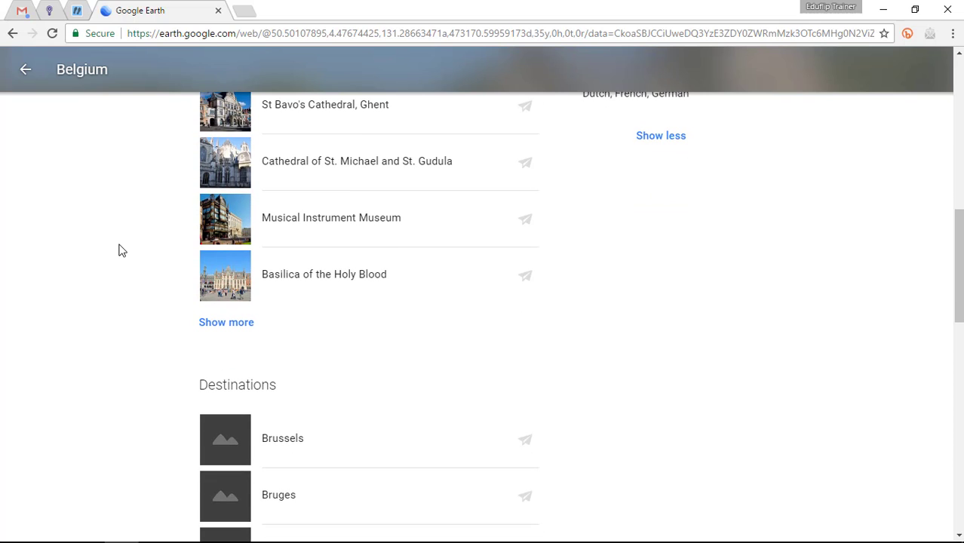
{"action": "scroll", "coordinate": [119, 250], "scroll_direction": "down", "scroll_amount": 3}
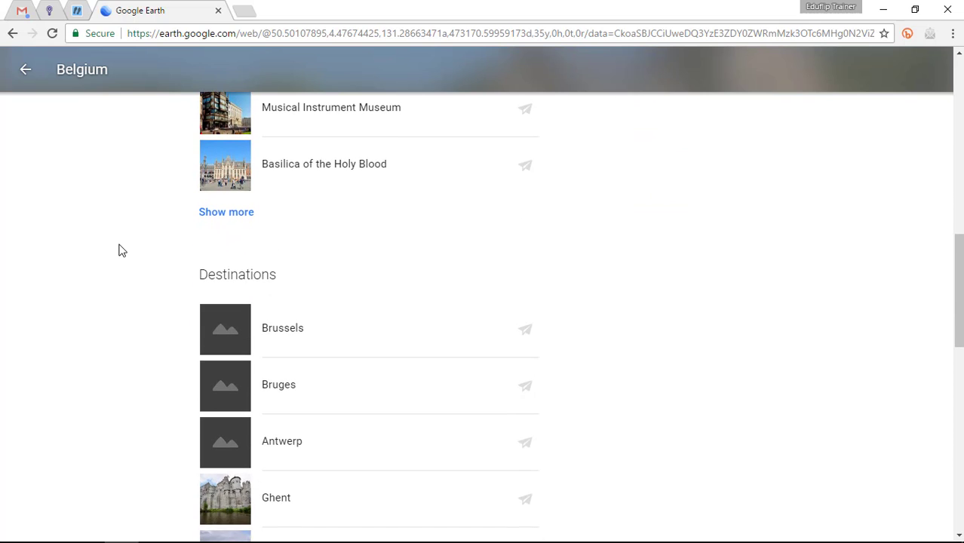
{"action": "scroll", "coordinate": [119, 250], "scroll_direction": "down", "scroll_amount": 1}
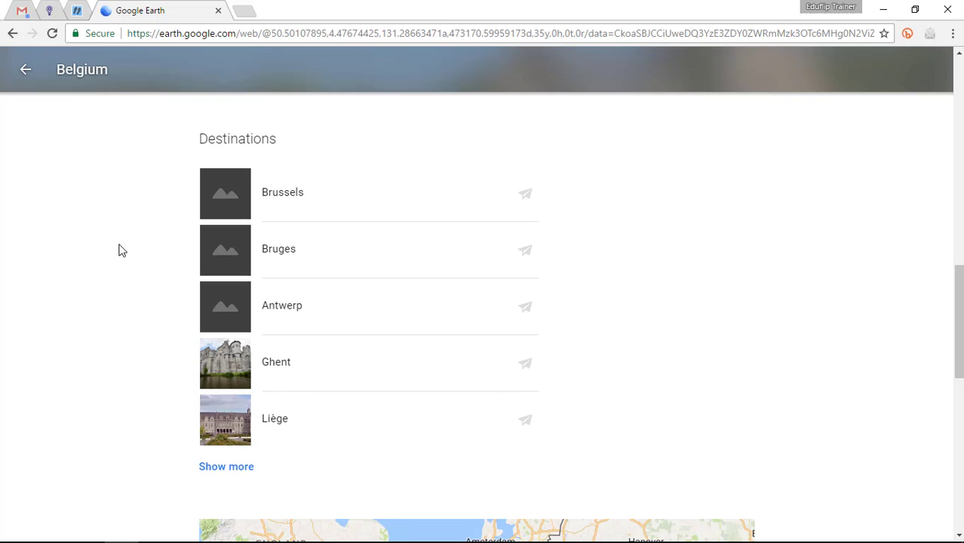
{"action": "scroll", "coordinate": [119, 250], "scroll_direction": "down", "scroll_amount": 1}
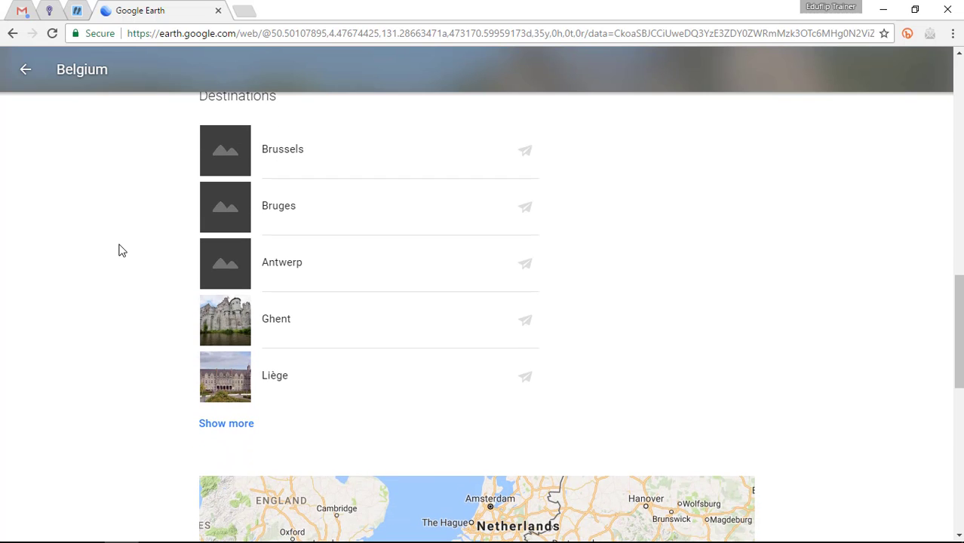
{"action": "scroll", "coordinate": [119, 250], "scroll_direction": "up", "scroll_amount": 10}
{"action": "scroll", "coordinate": [118, 250], "scroll_direction": "down", "scroll_amount": 6}
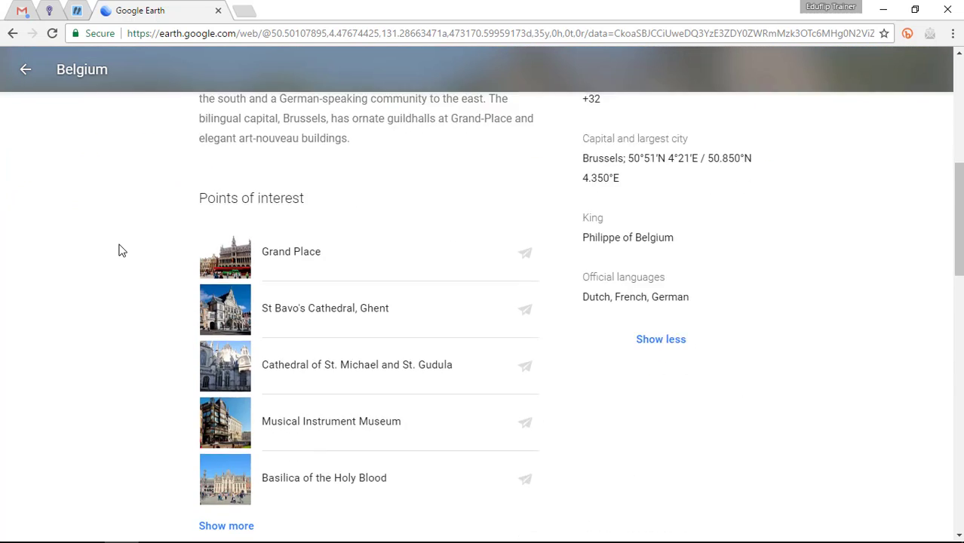
{"action": "scroll", "coordinate": [118, 250], "scroll_direction": "down", "scroll_amount": 5}
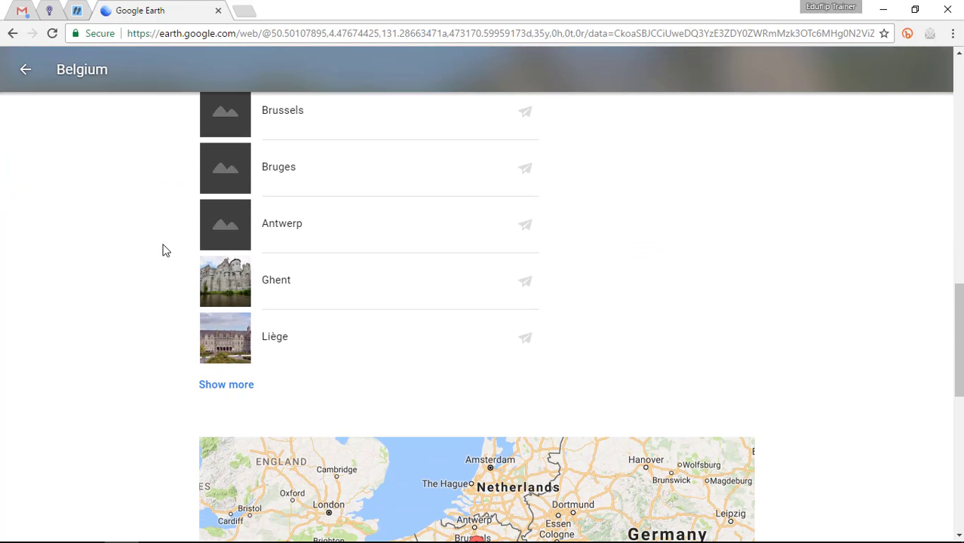
- Fly to Ghent, expand its page, then fly to Gravensteen from its points of interest
{"action": "left_click", "coordinate": [276, 281]}
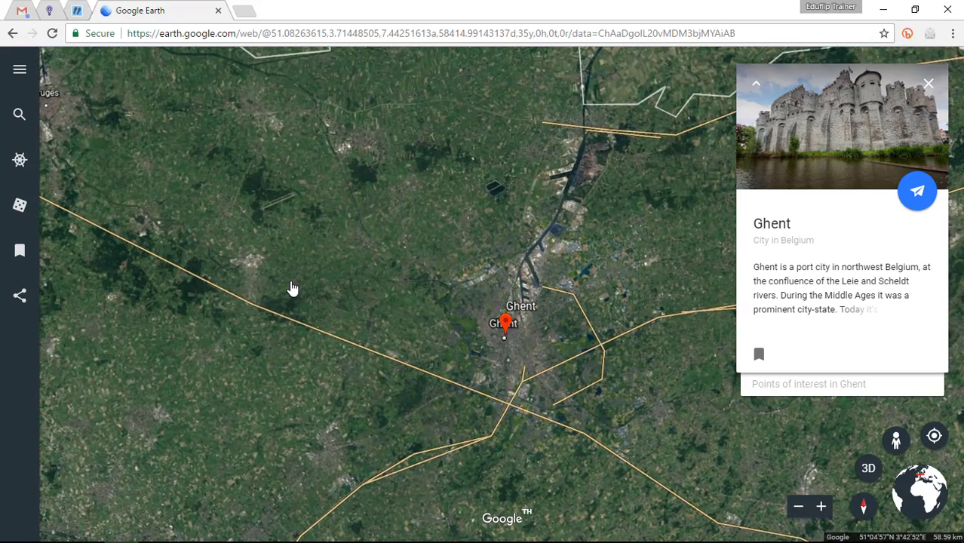
{"action": "left_click", "coordinate": [862, 273]}
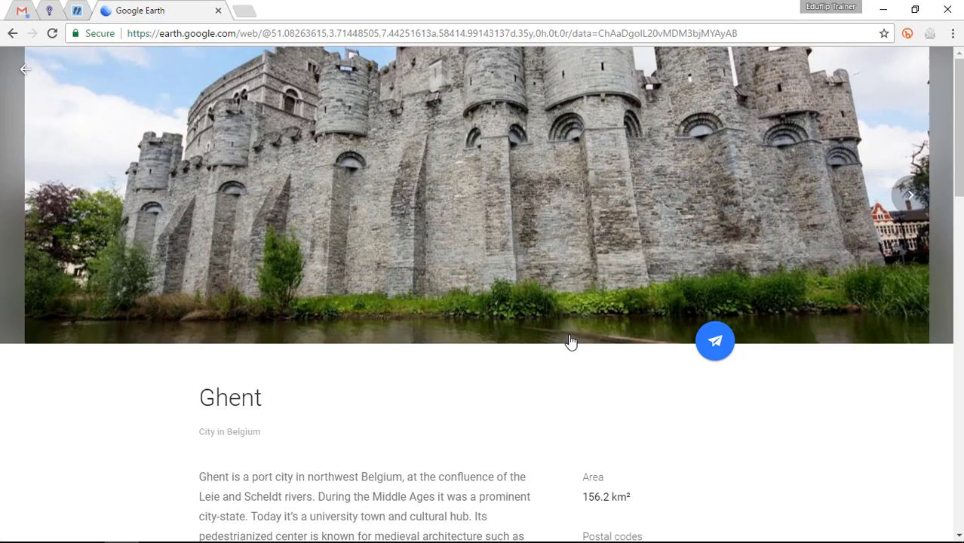
{"action": "scroll", "coordinate": [571, 342], "scroll_direction": "down", "scroll_amount": 3}
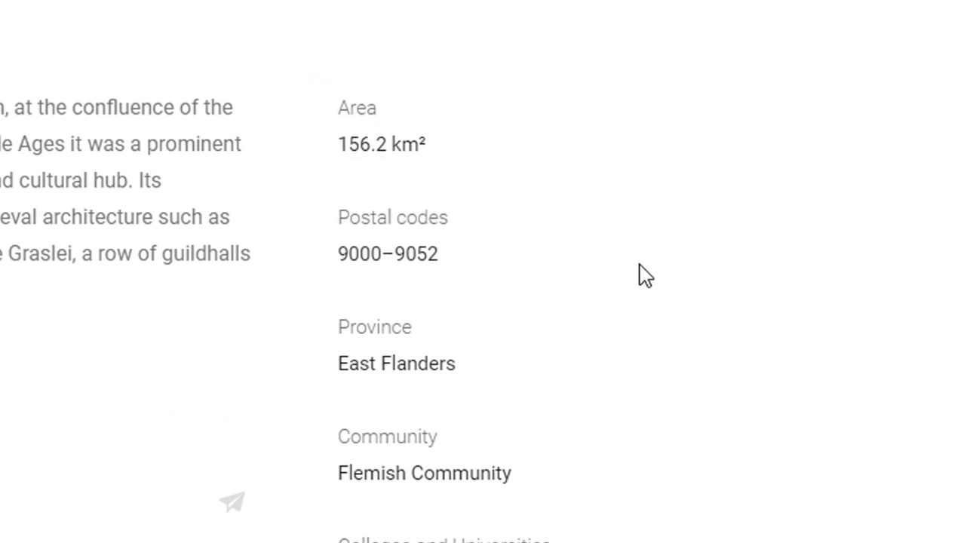
{"action": "scroll", "coordinate": [639, 273], "scroll_direction": "down", "scroll_amount": 2}
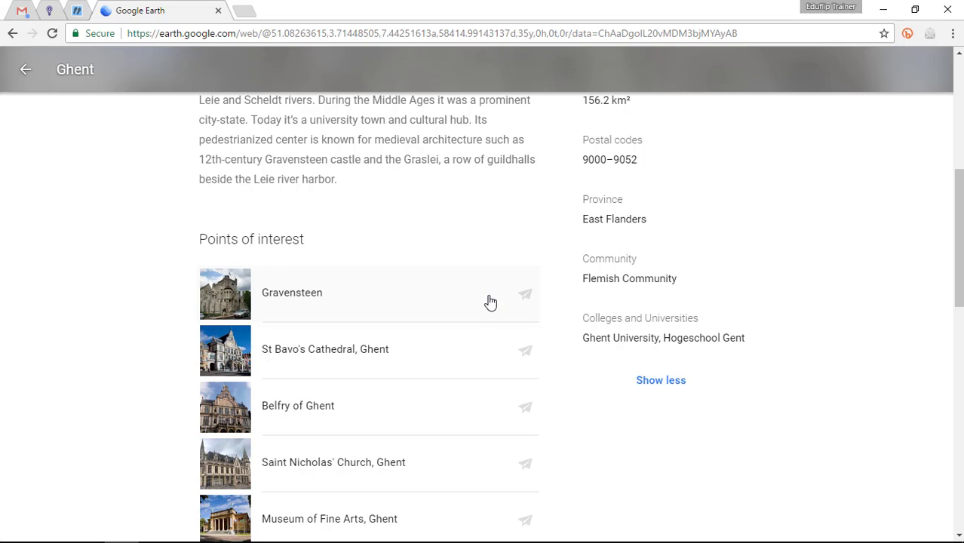
{"action": "left_click", "coordinate": [529, 303]}
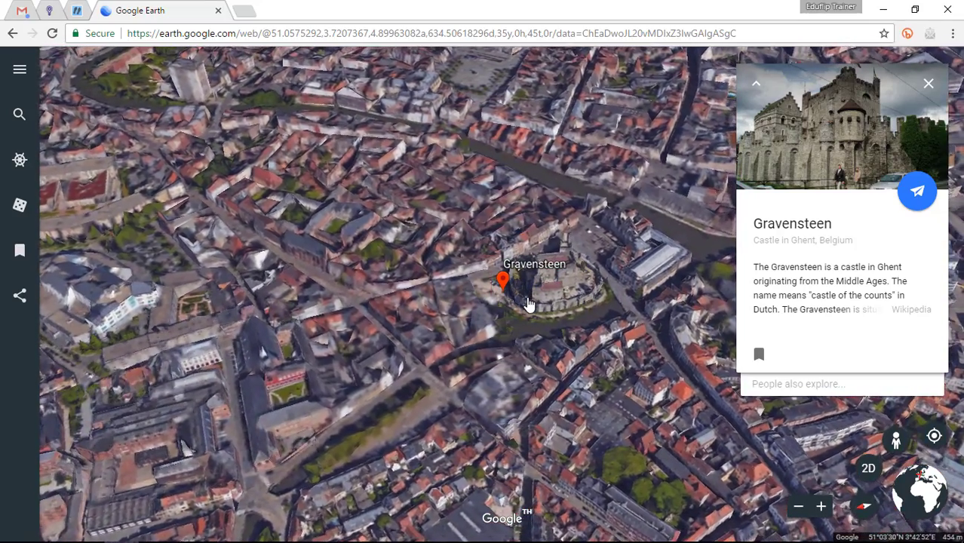
- Zoom in close on Gravensteen's keep, then fly back out to the castle within Ghent
{"action": "scroll", "coordinate": [528, 304], "scroll_direction": "up", "scroll_amount": 3}
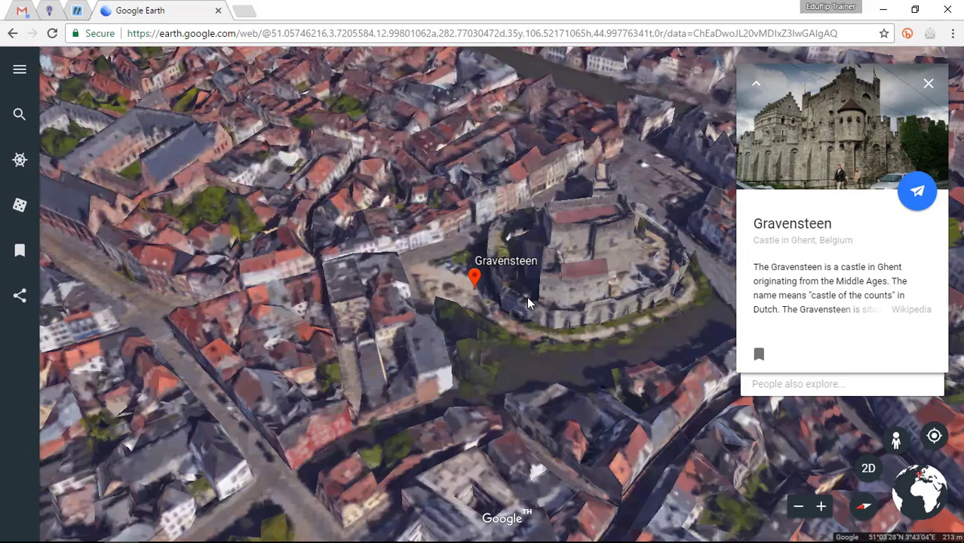
{"action": "scroll", "coordinate": [527, 302], "scroll_direction": "up", "scroll_amount": 2}
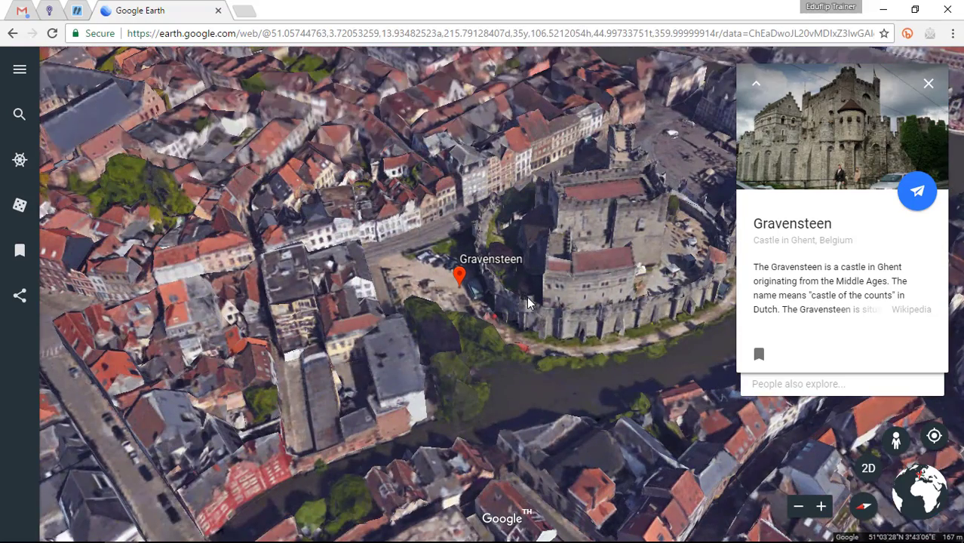
{"action": "left_click_drag", "start_coordinate": [477, 318], "coordinate": [372, 247]}
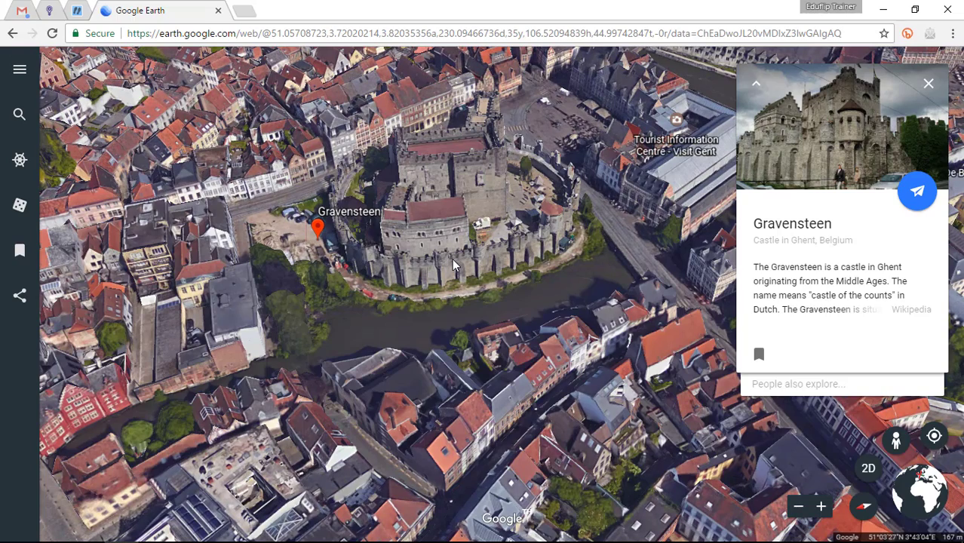
{"action": "scroll", "coordinate": [452, 258], "scroll_direction": "up", "scroll_amount": 3}
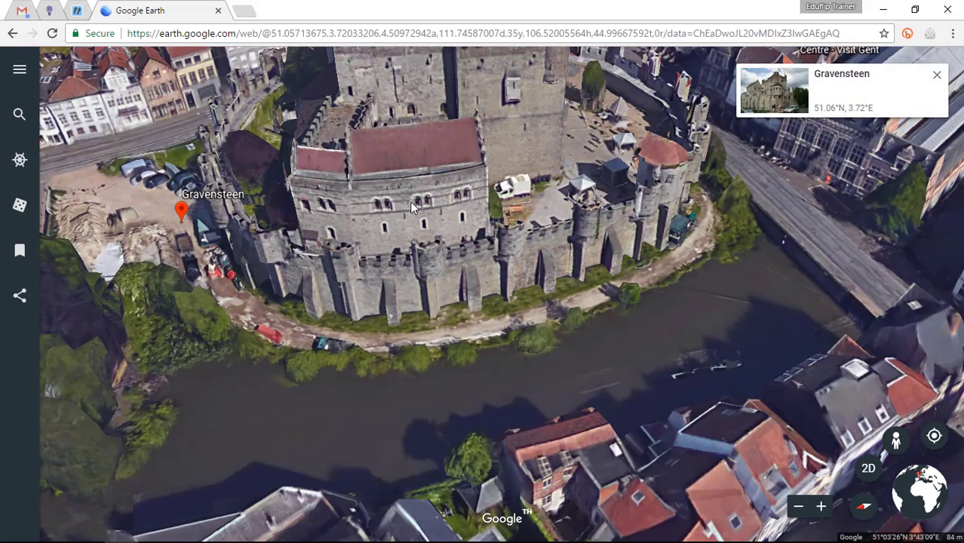
{"action": "left_click_drag", "start_coordinate": [409, 202], "coordinate": [404, 293]}
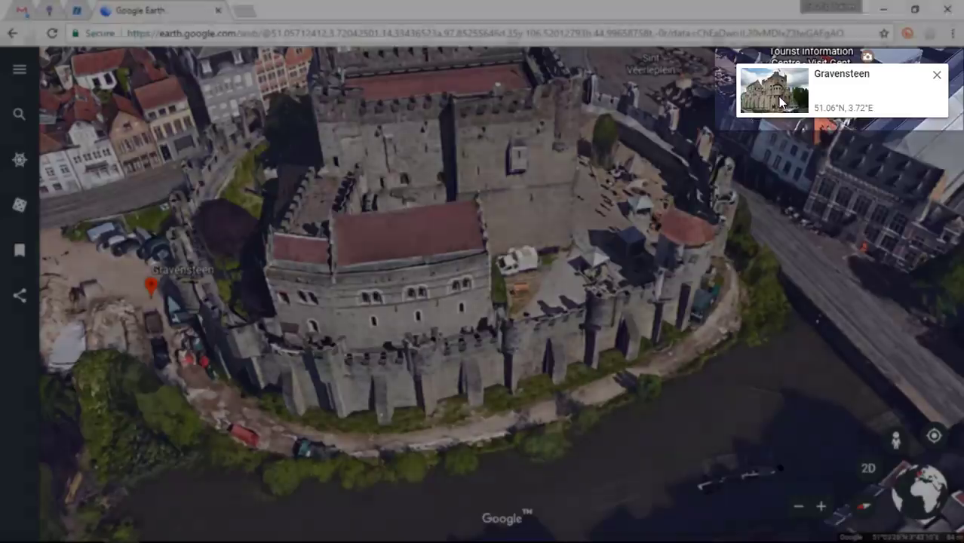
{"action": "left_click", "coordinate": [777, 96]}
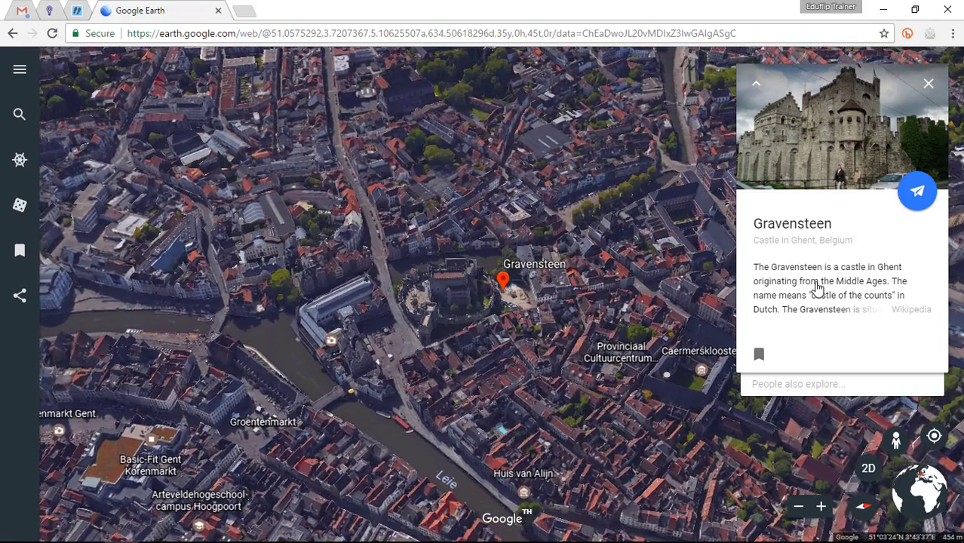
- Read through the full Gravensteen page, then collapse it back to the map card
{"action": "left_click", "coordinate": [817, 287]}
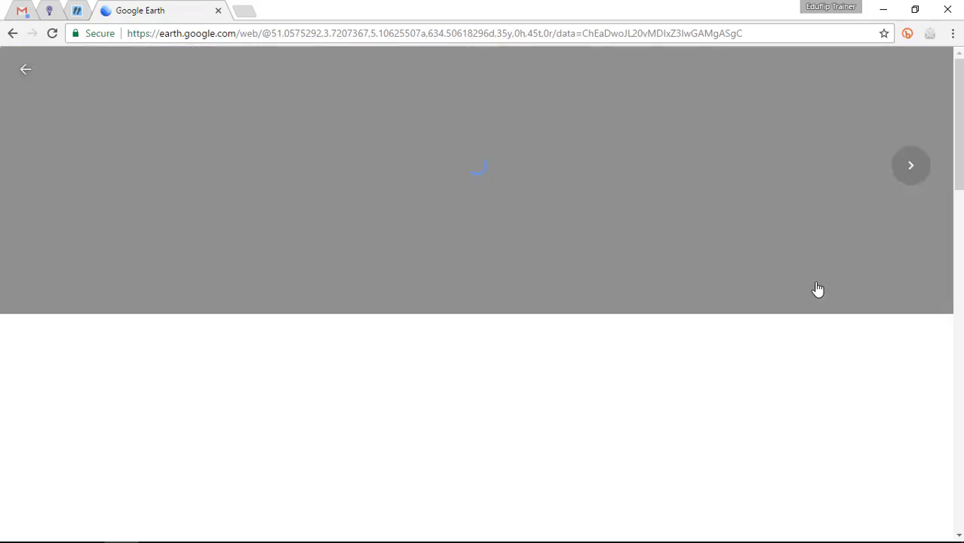
{"action": "scroll", "coordinate": [515, 474], "scroll_direction": "down", "scroll_amount": 3}
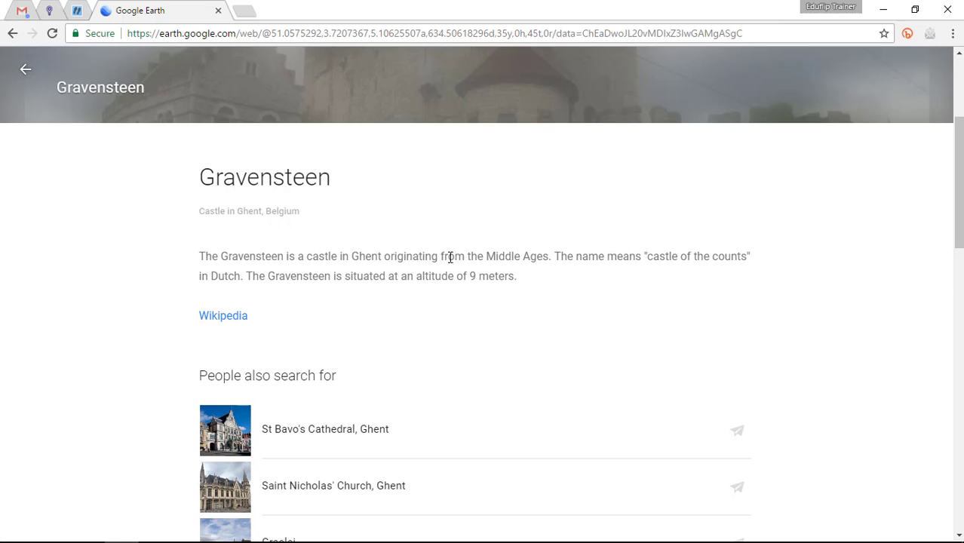
{"action": "scroll", "coordinate": [563, 273], "scroll_direction": "down", "scroll_amount": 2}
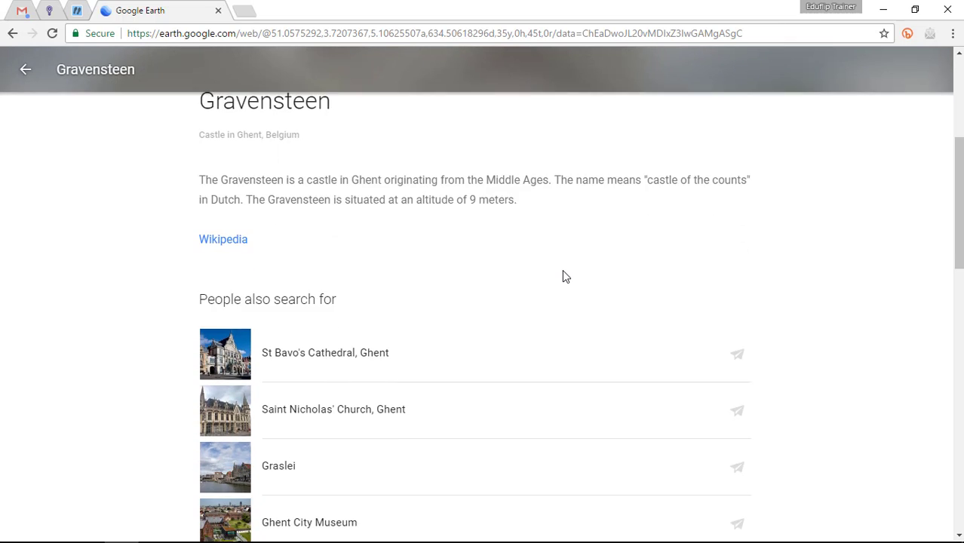
{"action": "scroll", "coordinate": [563, 276], "scroll_direction": "down", "scroll_amount": 1}
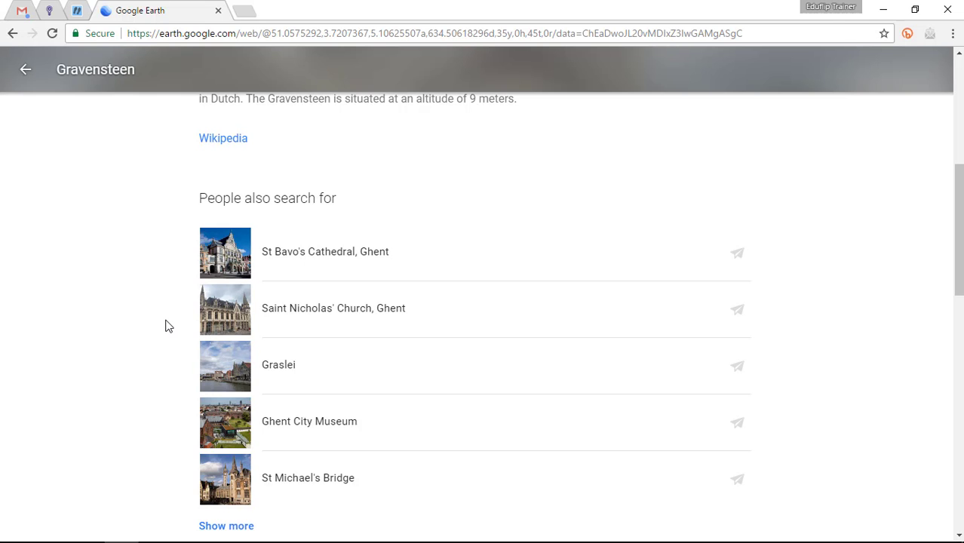
{"action": "scroll", "coordinate": [168, 326], "scroll_direction": "down", "scroll_amount": 3}
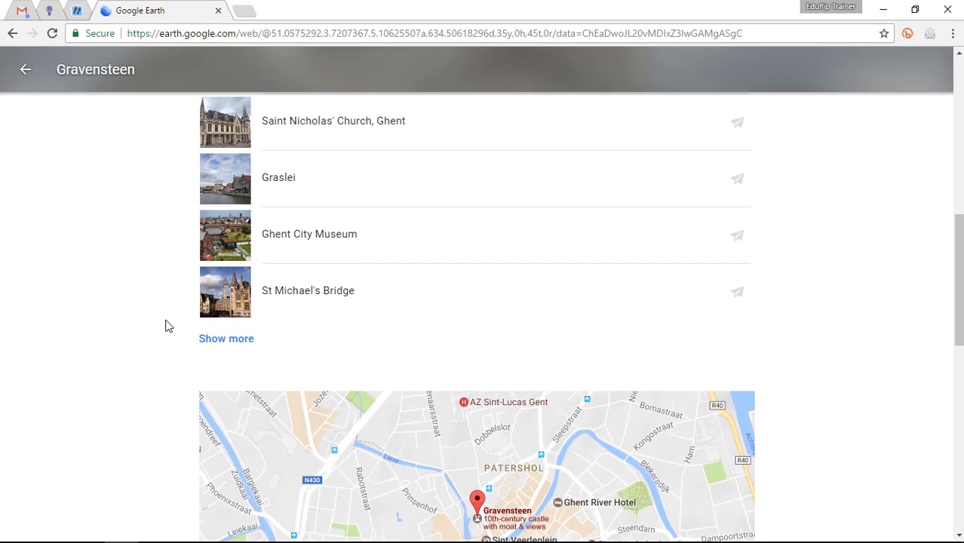
{"action": "scroll", "coordinate": [168, 326], "scroll_direction": "up", "scroll_amount": 5}
{"action": "scroll", "coordinate": [168, 326], "scroll_direction": "up", "scroll_amount": 2}
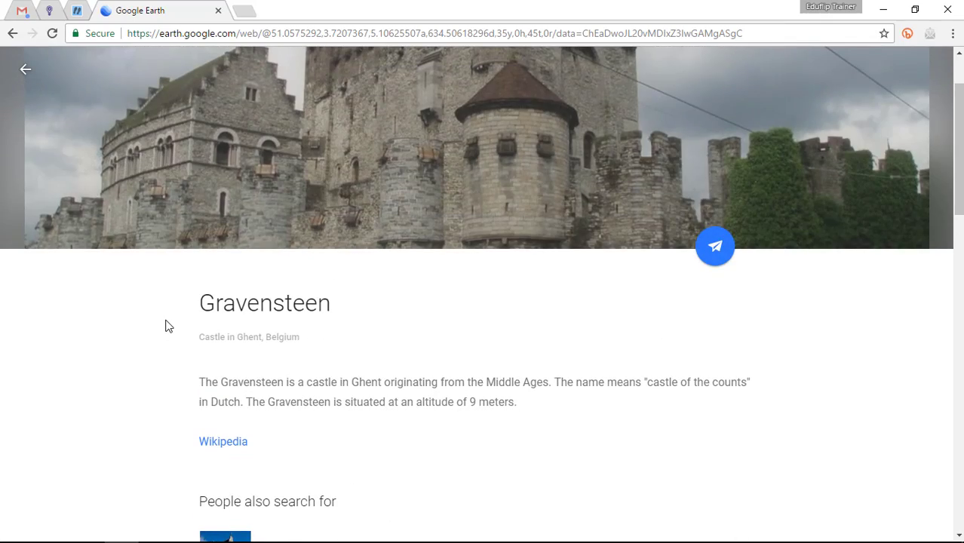
{"action": "left_click", "coordinate": [24, 72]}
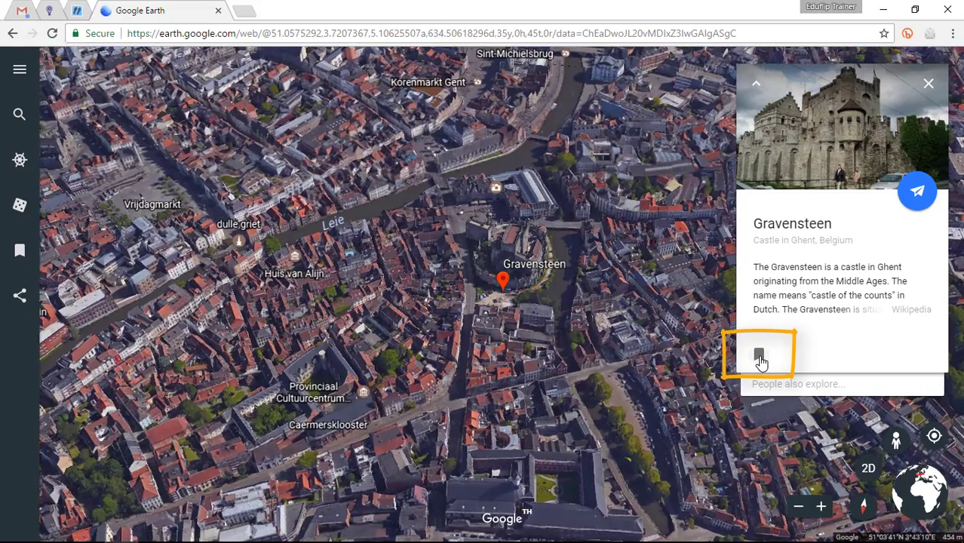
- Bookmark Gravensteen and the Caermersklooster museum from their info cards
{"action": "left_click", "coordinate": [759, 356]}
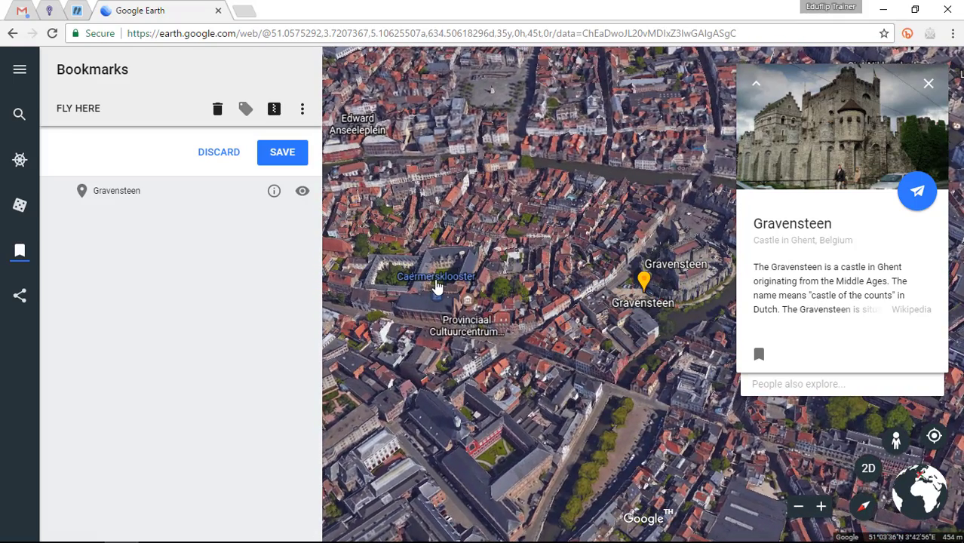
{"action": "left_click", "coordinate": [435, 278]}
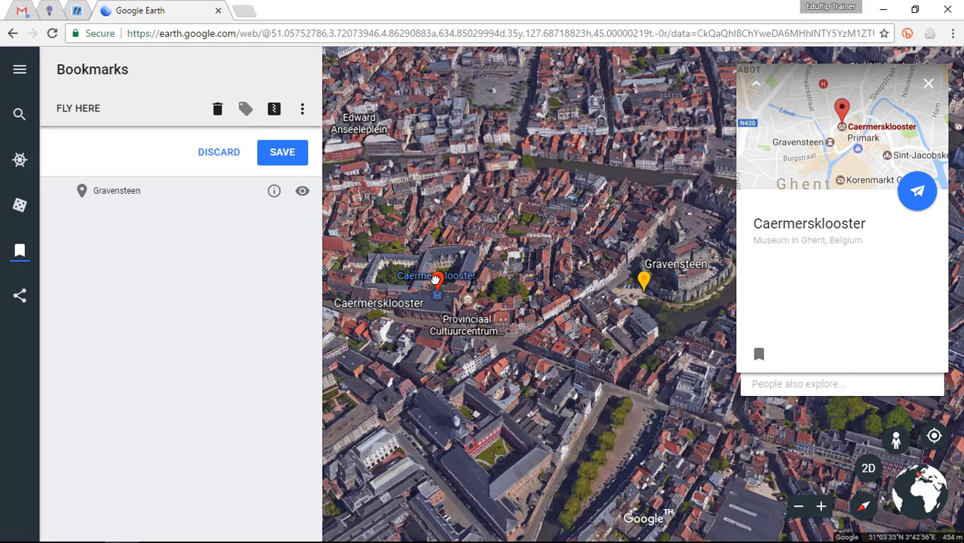
{"action": "left_click", "coordinate": [760, 354]}
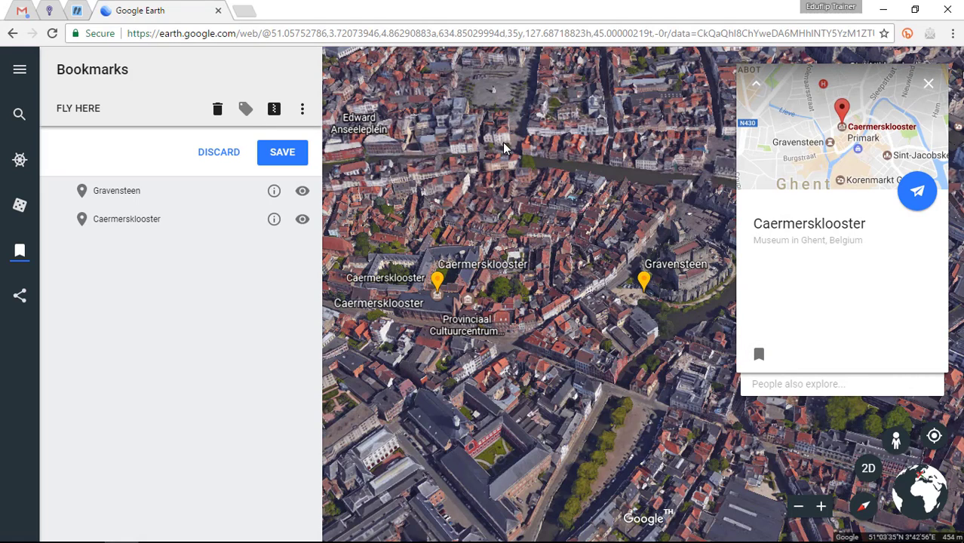
{"action": "scroll", "coordinate": [504, 149], "scroll_direction": "up", "scroll_amount": 3}
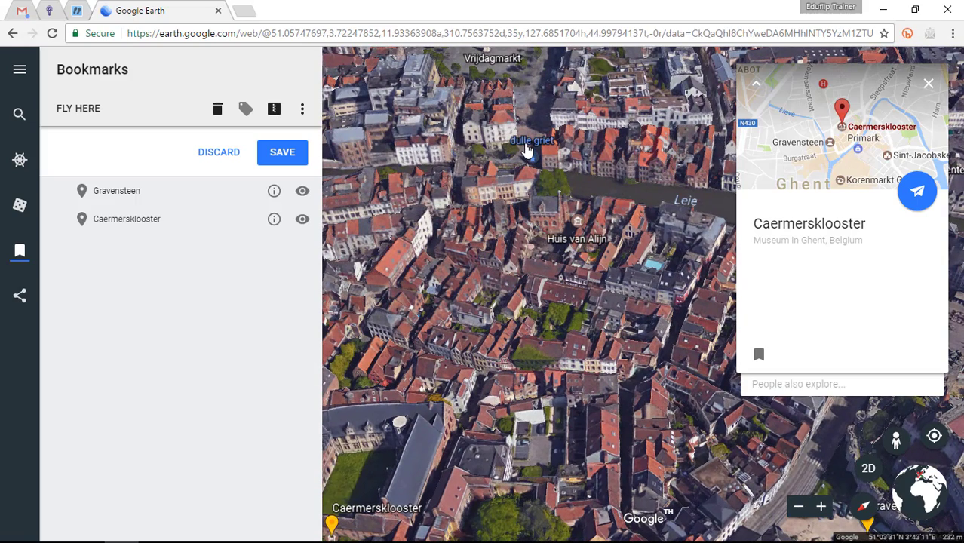
- Bookmark the Groot Kanon (dulle griet) monument, then zoom out to show all three pins
{"action": "left_click", "coordinate": [524, 142]}
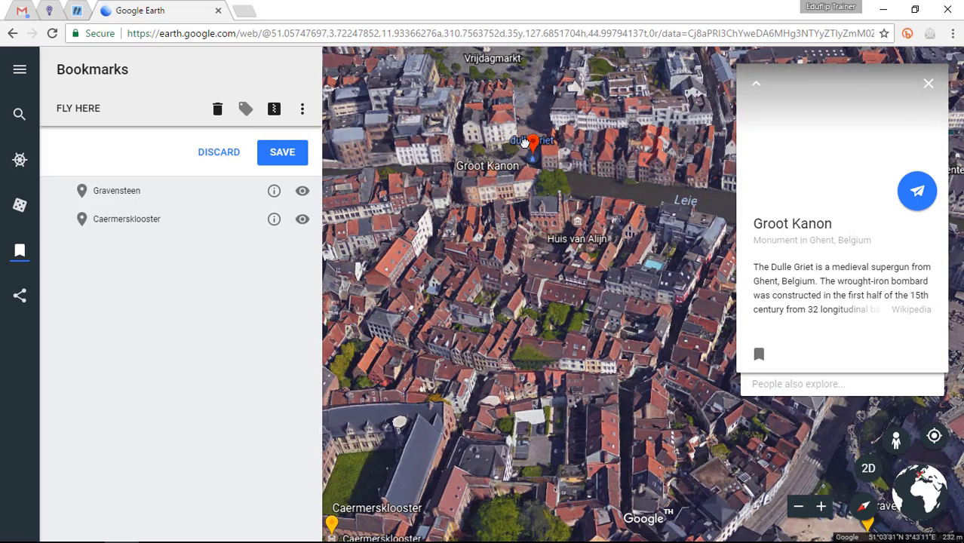
{"action": "left_click", "coordinate": [761, 360]}
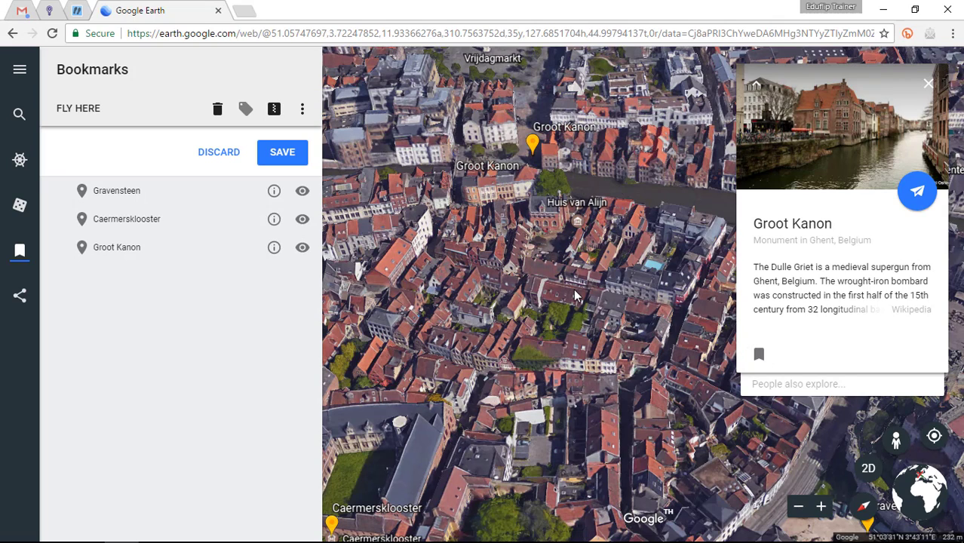
{"action": "scroll", "coordinate": [573, 291], "scroll_direction": "down", "scroll_amount": 3}
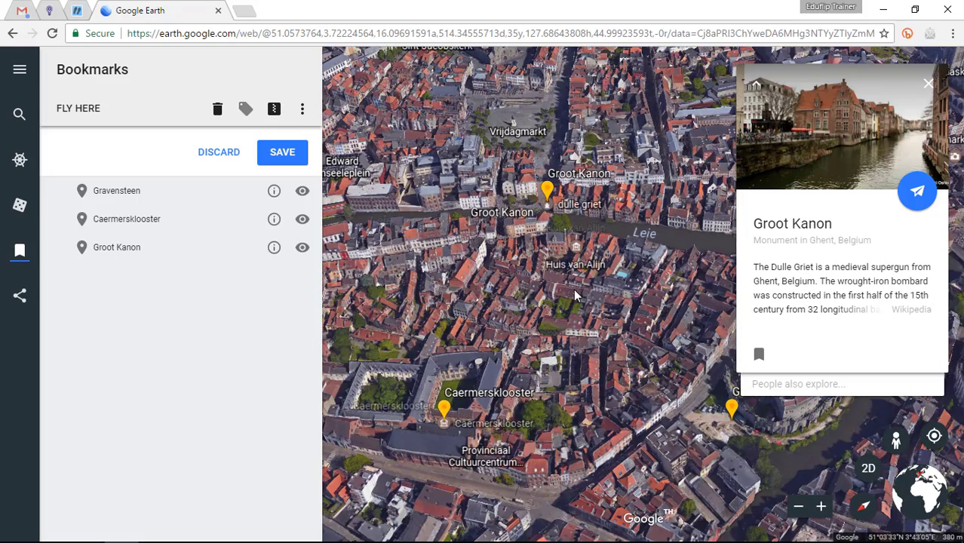
{"action": "left_click_drag", "start_coordinate": [574, 289], "coordinate": [513, 246]}
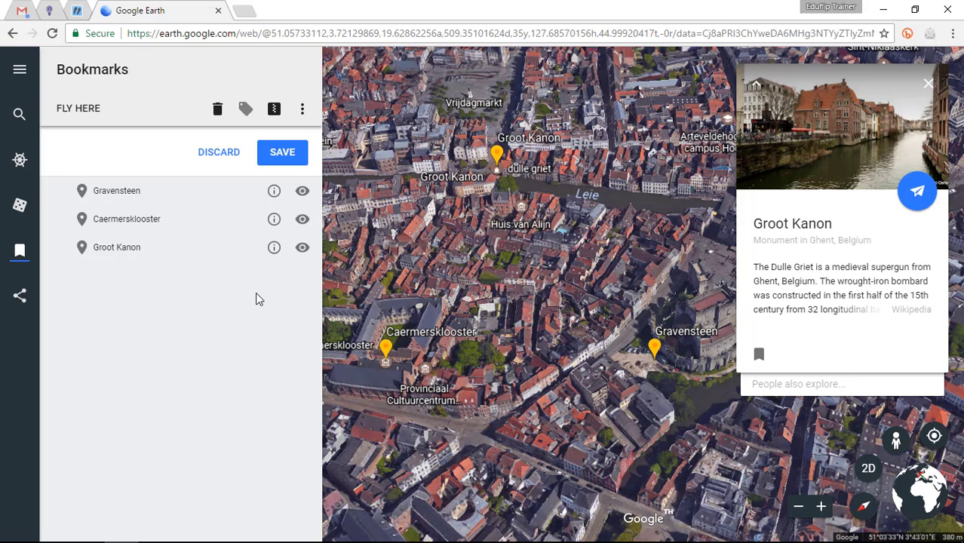
- Hide Groot Kanon and Caermersklooster on the map, then fly back to Gravensteen from the list
{"action": "left_click", "coordinate": [303, 250]}
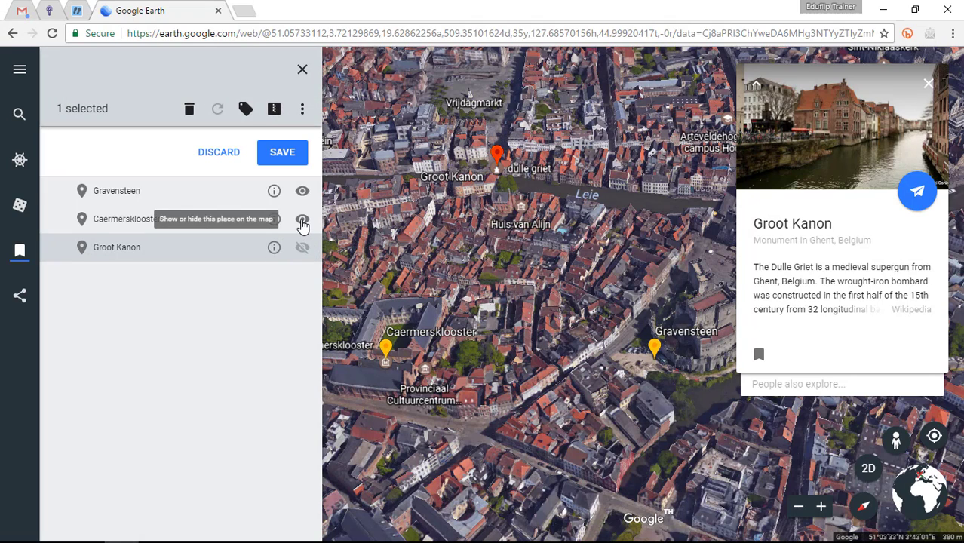
{"action": "left_click", "coordinate": [302, 221]}
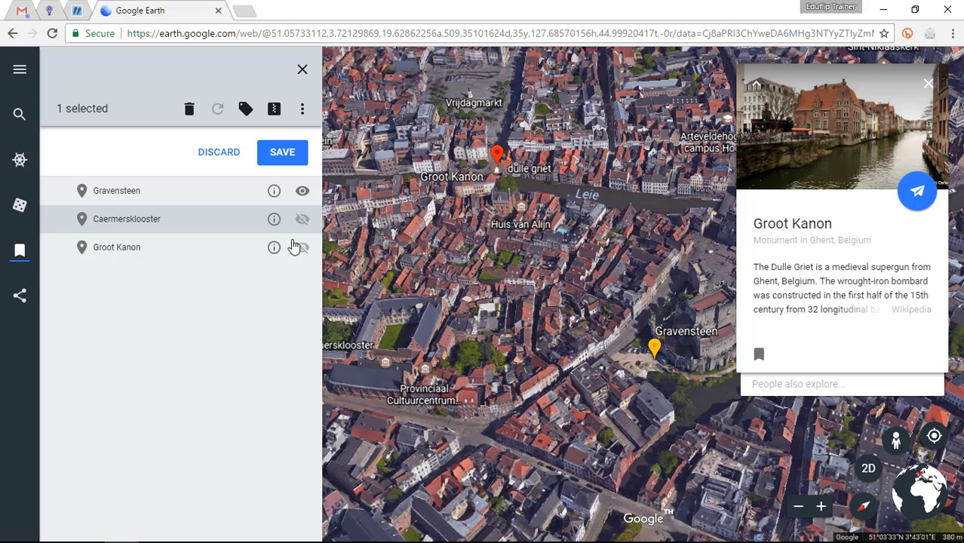
{"action": "left_click", "coordinate": [274, 220]}
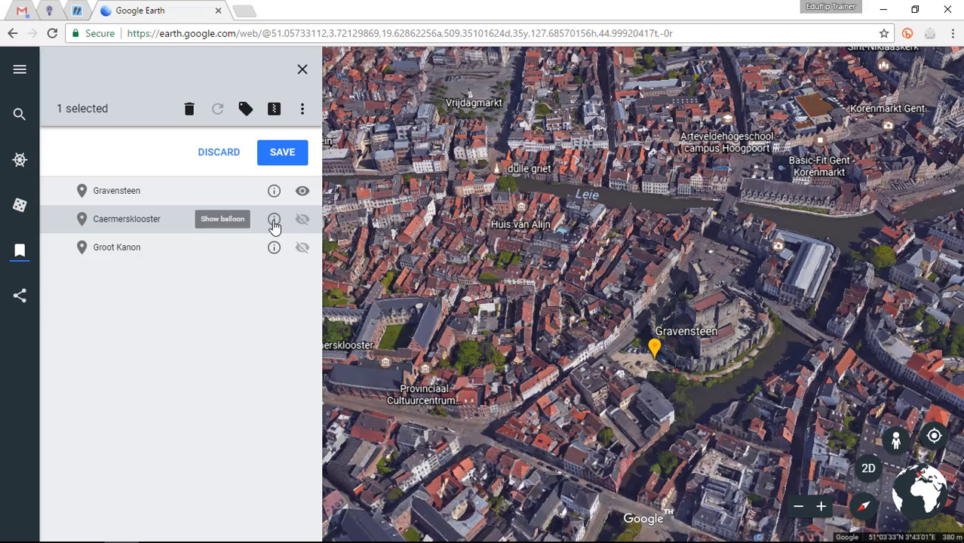
{"action": "left_click", "coordinate": [274, 221]}
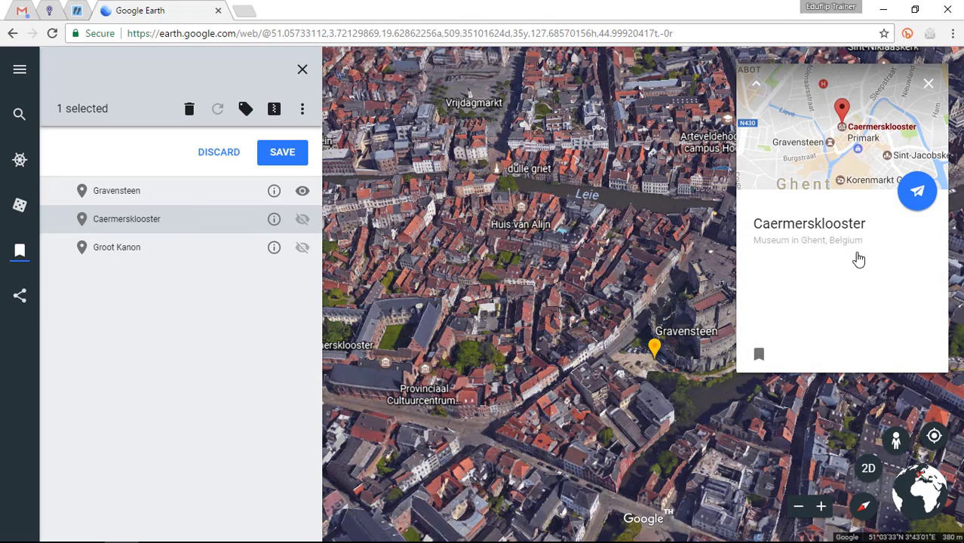
{"action": "left_click", "coordinate": [274, 192]}
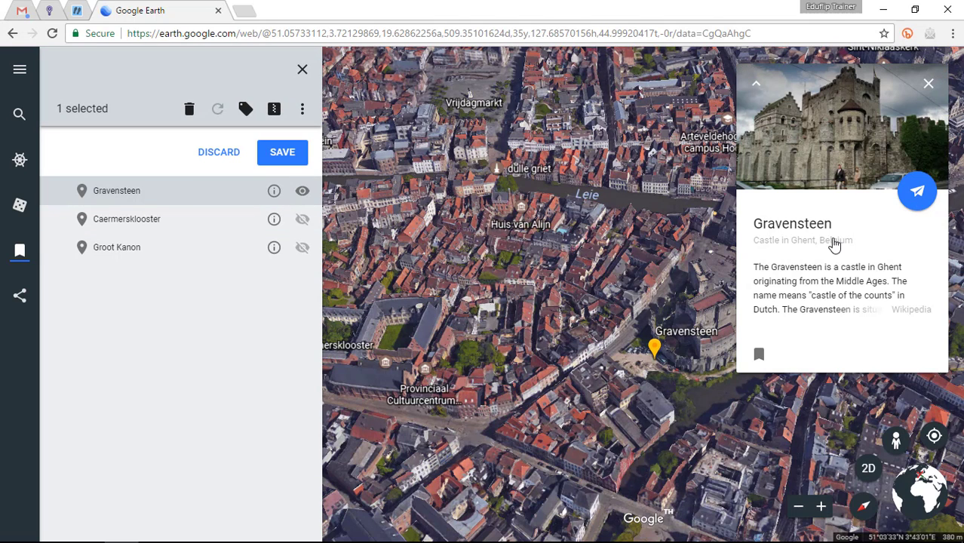
{"action": "left_click", "coordinate": [919, 194]}
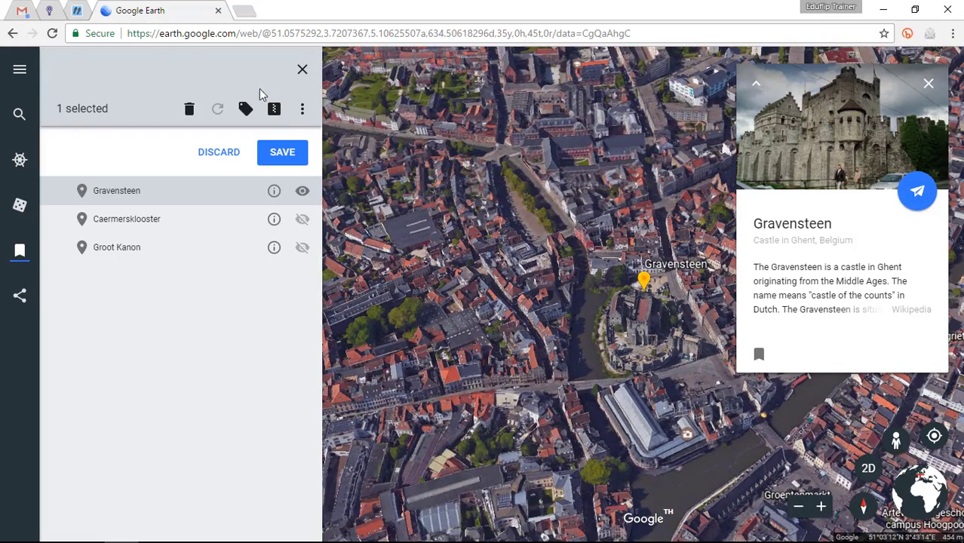
{"action": "left_click", "coordinate": [301, 72]}
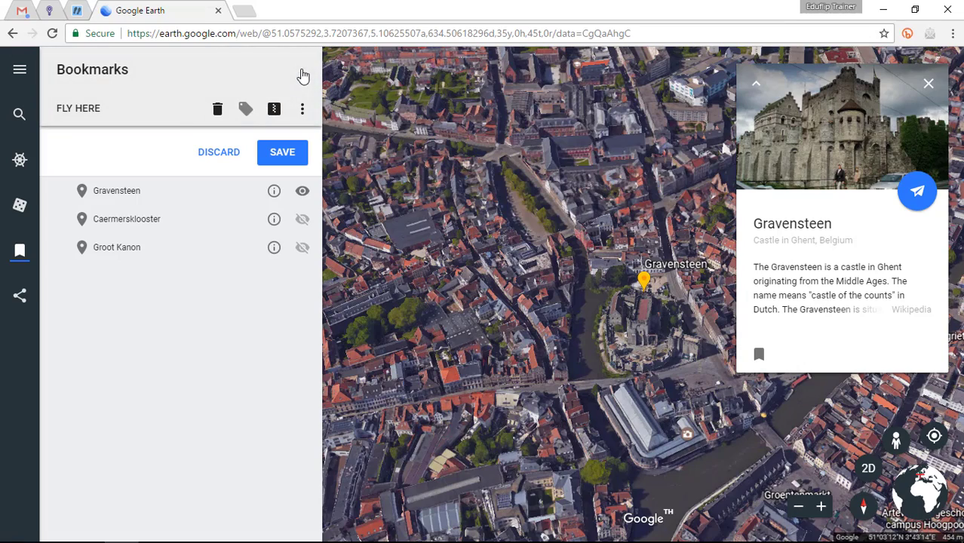
- Browse Voyager's Nature tours and open the 'Cherry Blossoms in Full Bloom' story
{"action": "left_click", "coordinate": [20, 160]}
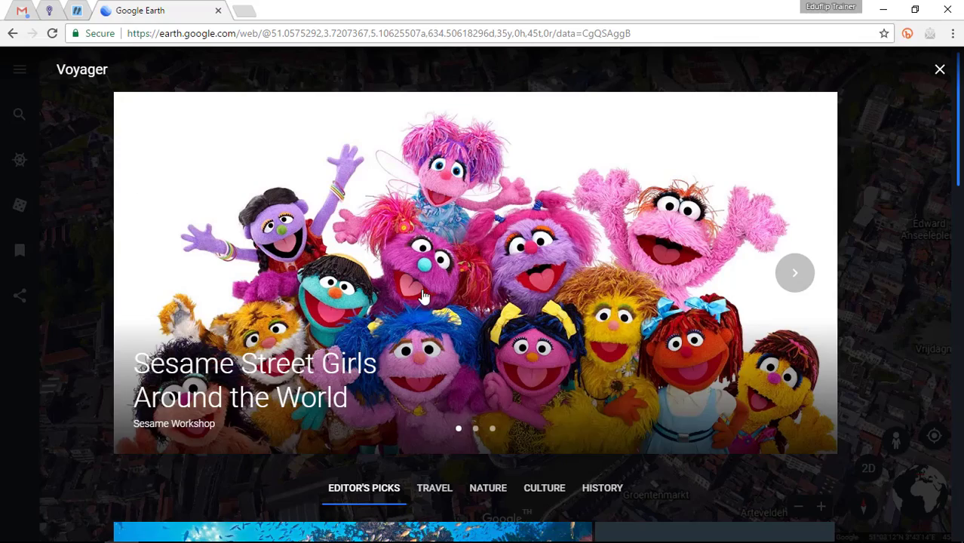
{"action": "scroll", "coordinate": [427, 298], "scroll_direction": "down", "scroll_amount": 4}
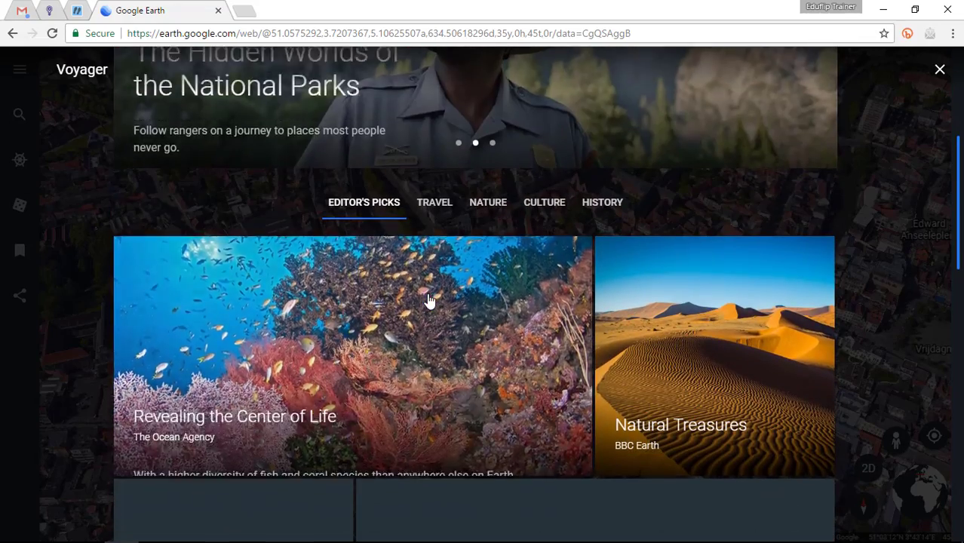
{"action": "left_click", "coordinate": [495, 209]}
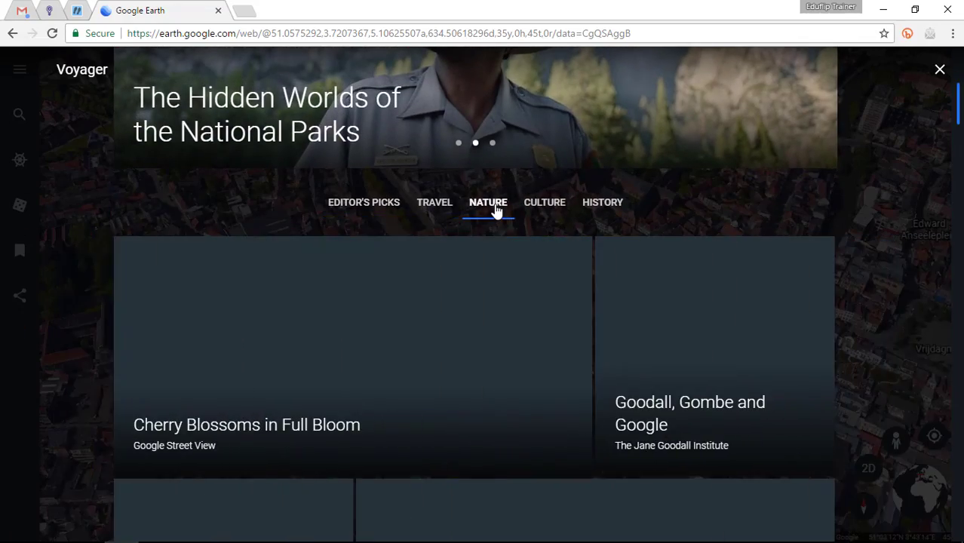
{"action": "scroll", "coordinate": [652, 322], "scroll_direction": "down", "scroll_amount": 3}
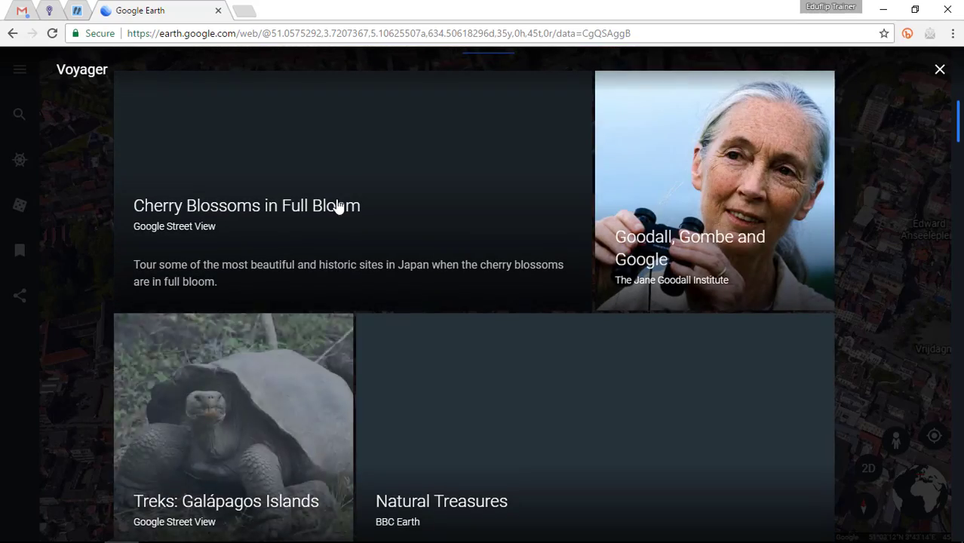
{"action": "left_click", "coordinate": [338, 206]}
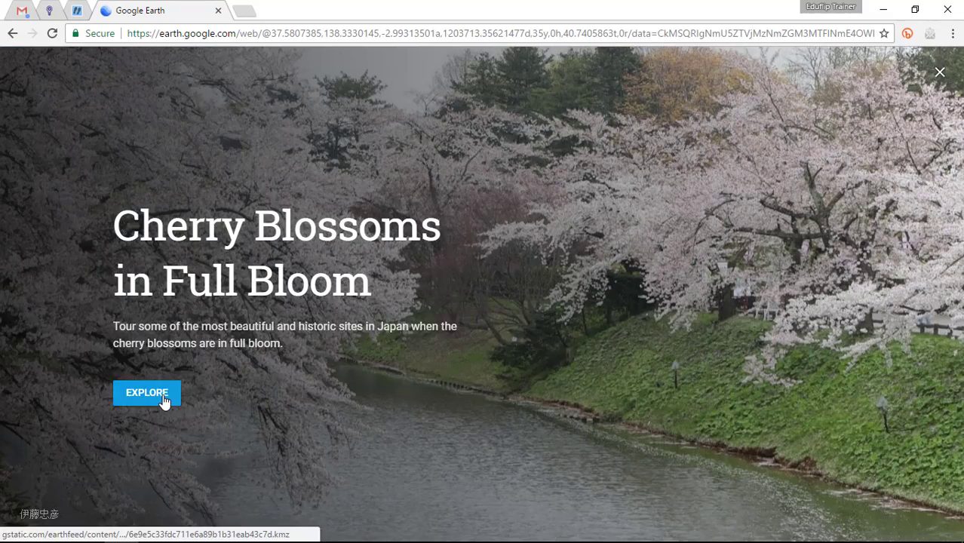
- Start the cherry blossom tour, advance to stop 2/25, and zoom in on Ikegami Honmon Ji
{"action": "left_click", "coordinate": [165, 398]}
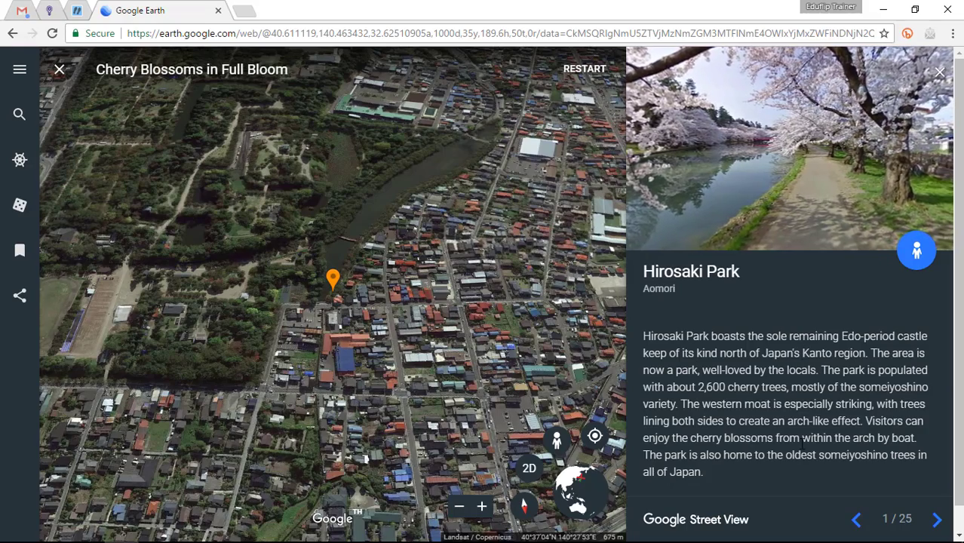
{"action": "left_click", "coordinate": [937, 520]}
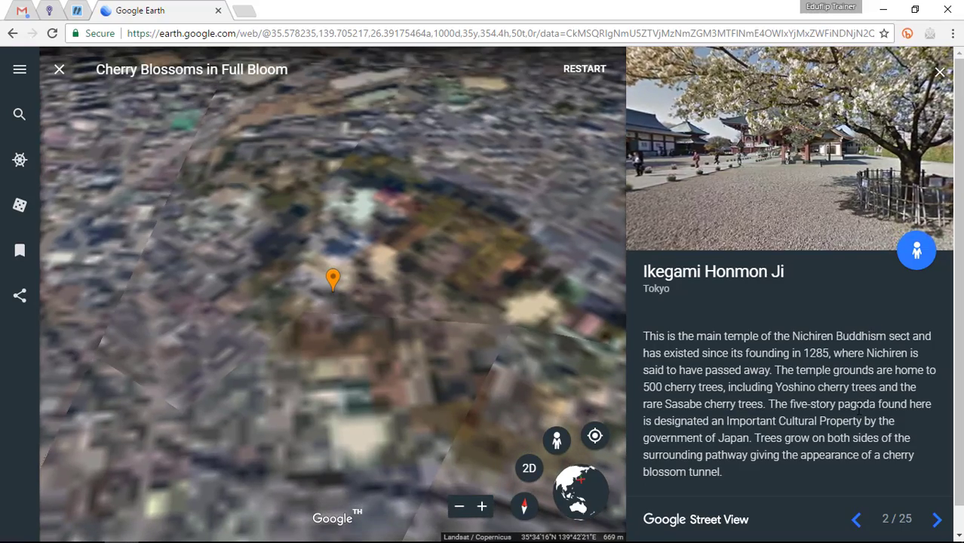
{"action": "scroll", "coordinate": [333, 283], "scroll_direction": "up", "scroll_amount": 5}
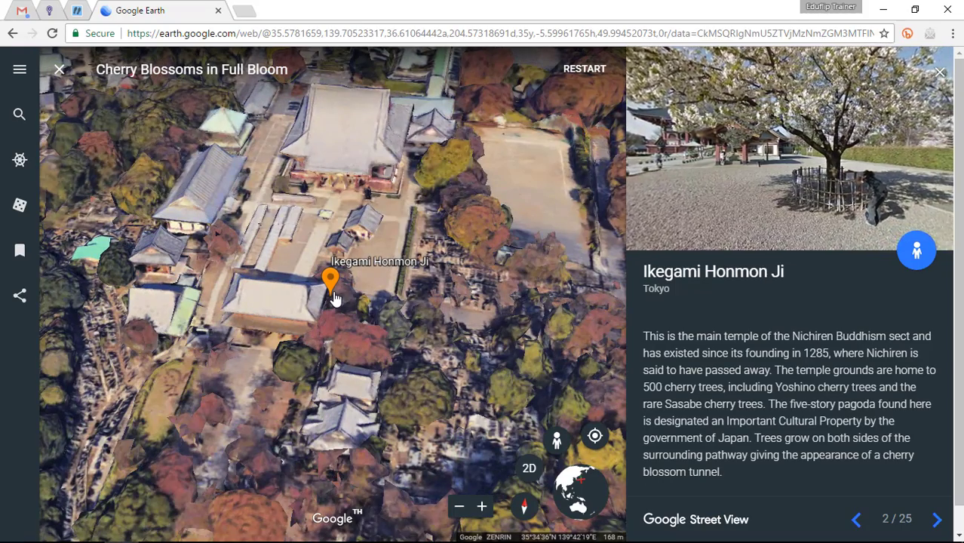
{"action": "left_click", "coordinate": [20, 161]}
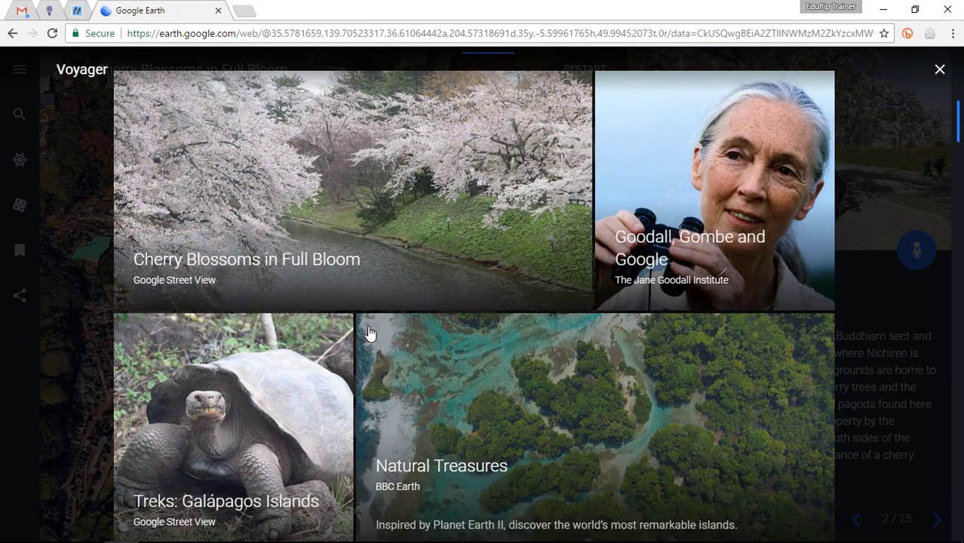
{"action": "scroll", "coordinate": [369, 333], "scroll_direction": "down", "scroll_amount": 4}
{"action": "scroll", "coordinate": [369, 332], "scroll_direction": "down", "scroll_amount": 5}
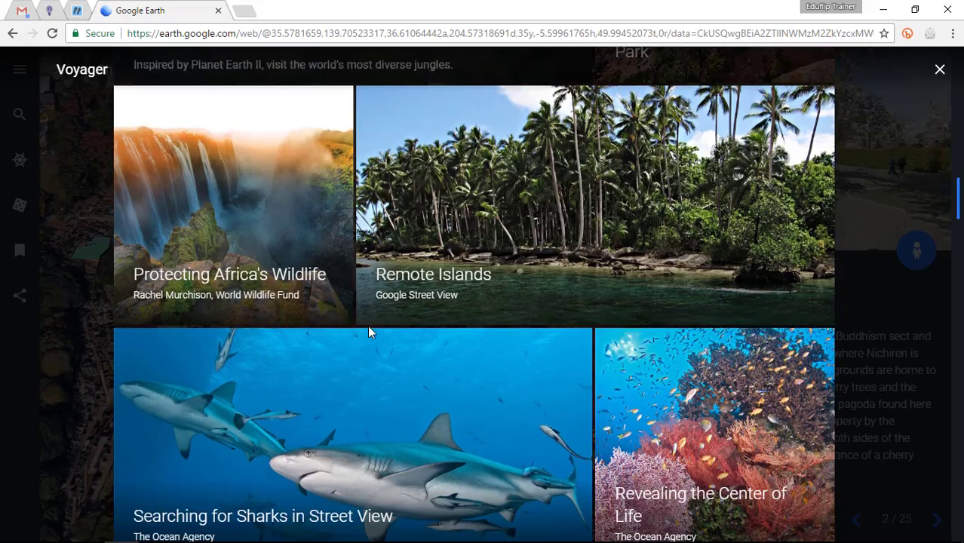
{"action": "scroll", "coordinate": [369, 332], "scroll_direction": "down", "scroll_amount": 10}
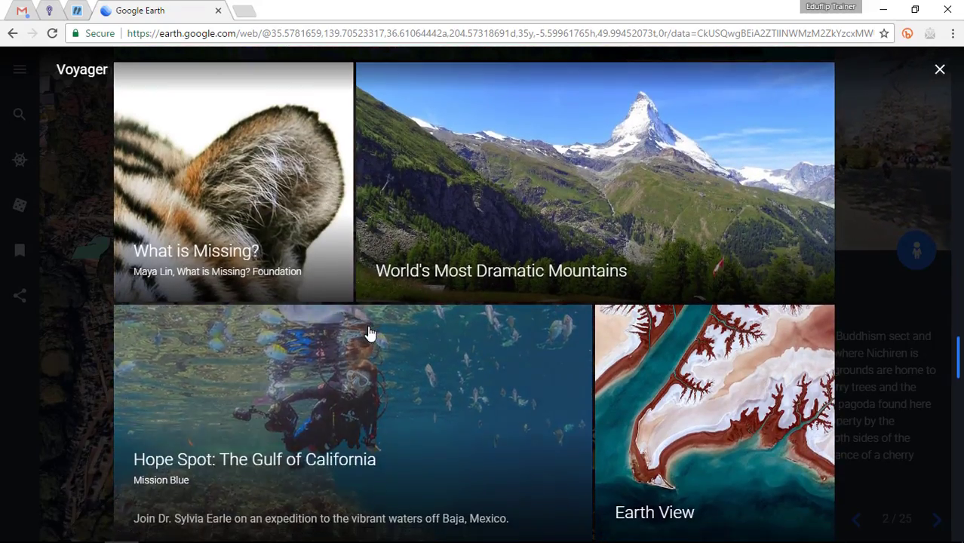
{"action": "left_click", "coordinate": [939, 71]}
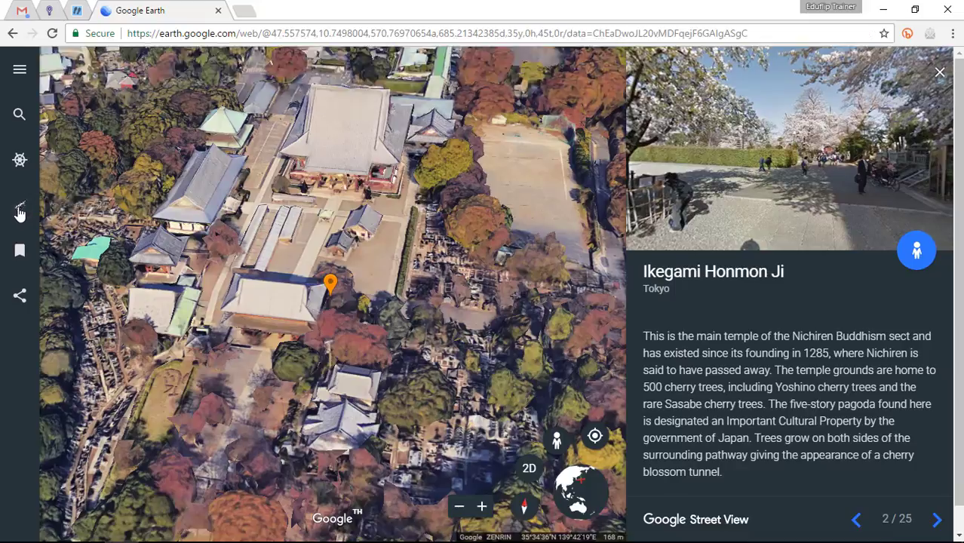
- Fly to a random place with I'm Feeling Lucky, landing at Neuschwanstein Castle
{"action": "left_click", "coordinate": [20, 211]}
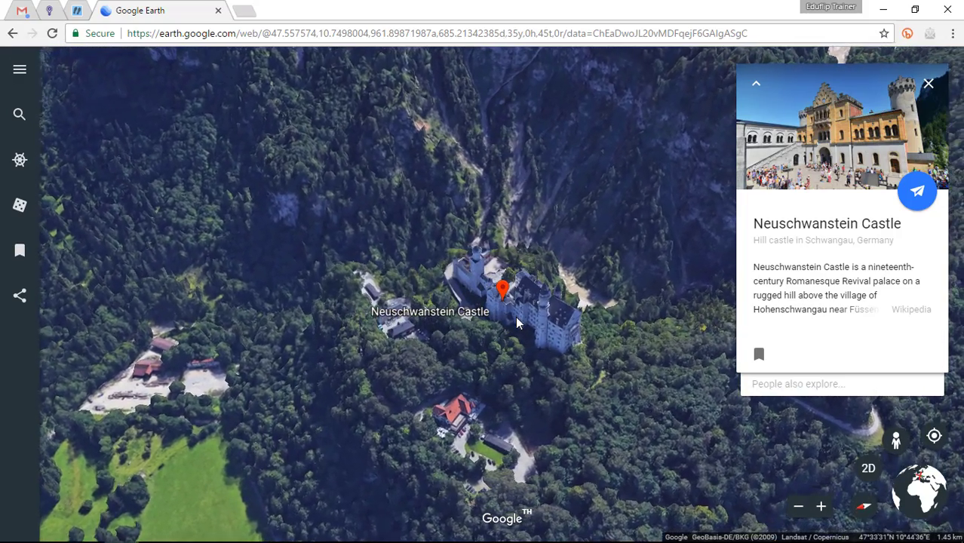
{"action": "scroll", "coordinate": [517, 322], "scroll_direction": "down", "scroll_amount": 2}
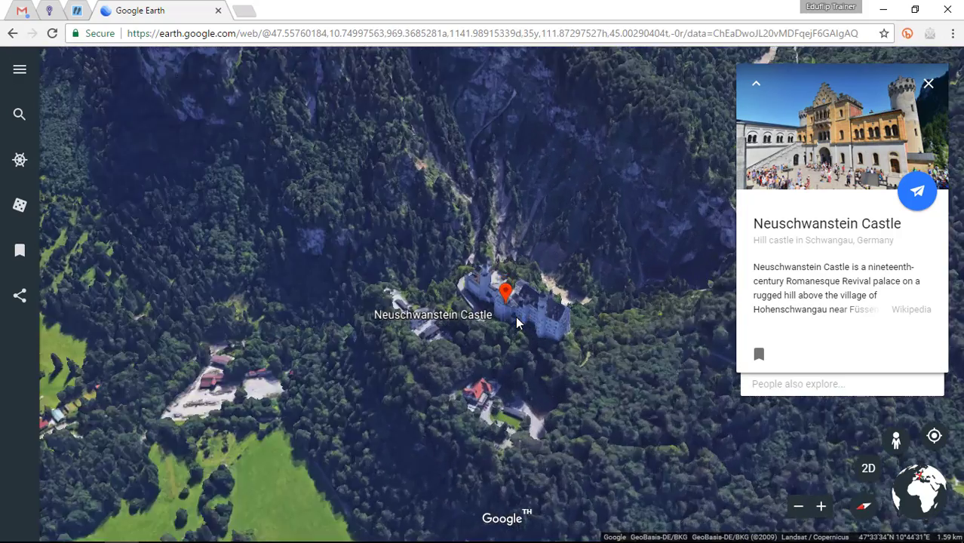
{"action": "scroll", "coordinate": [517, 322], "scroll_direction": "up", "scroll_amount": 3}
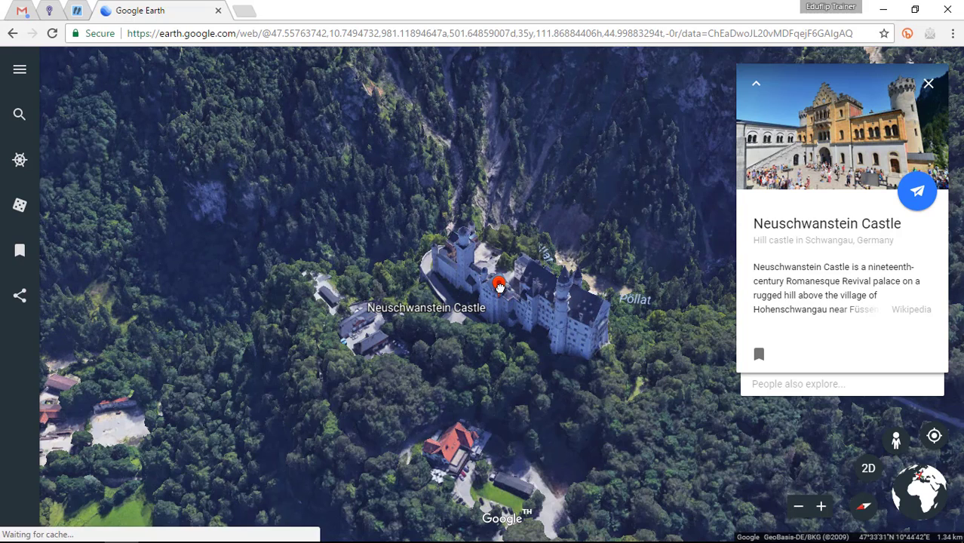
- Expand Neuschwanstein's info card and fly to Hohenschwangau Castle from People also search for
{"action": "left_click", "coordinate": [869, 269]}
{"action": "scroll", "coordinate": [372, 403], "scroll_direction": "down", "scroll_amount": 3}
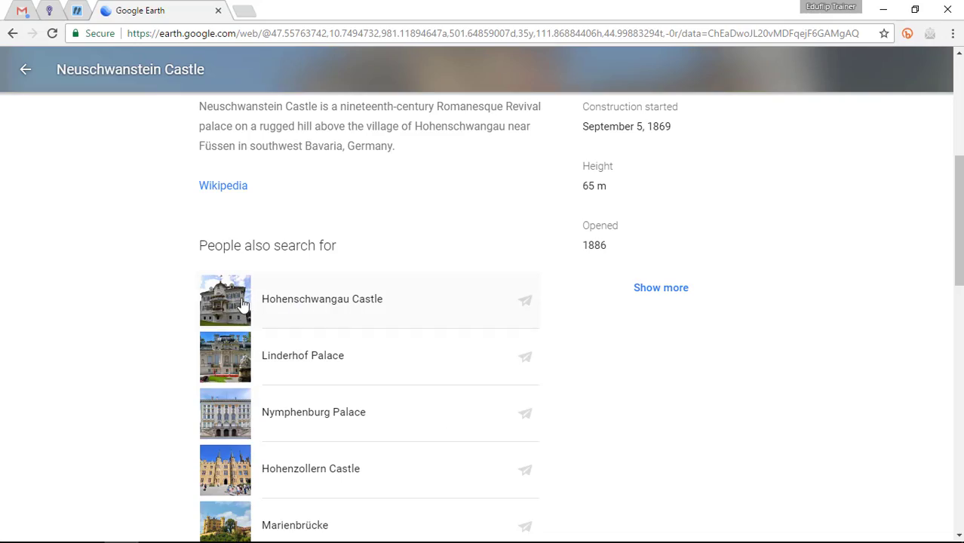
{"action": "left_click", "coordinate": [243, 304]}
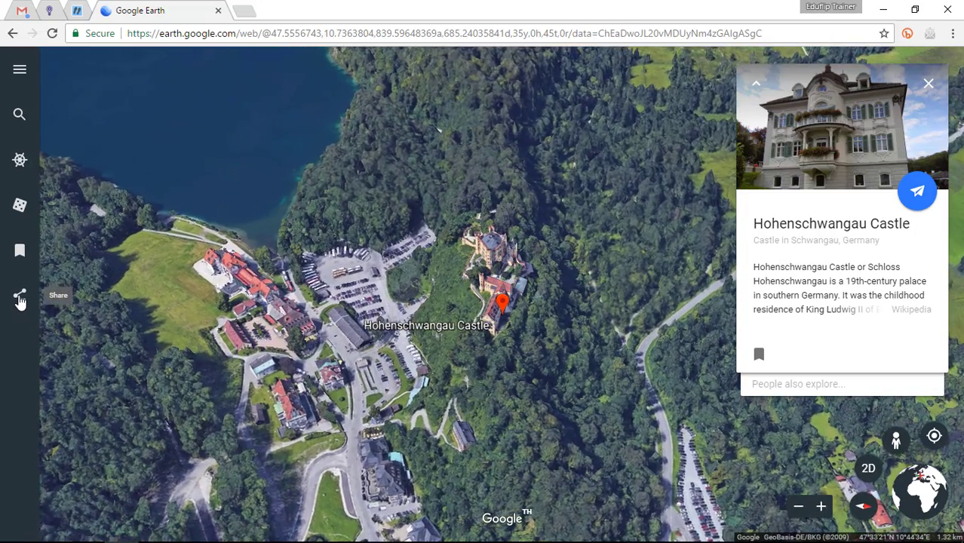
{"action": "left_click", "coordinate": [19, 297]}
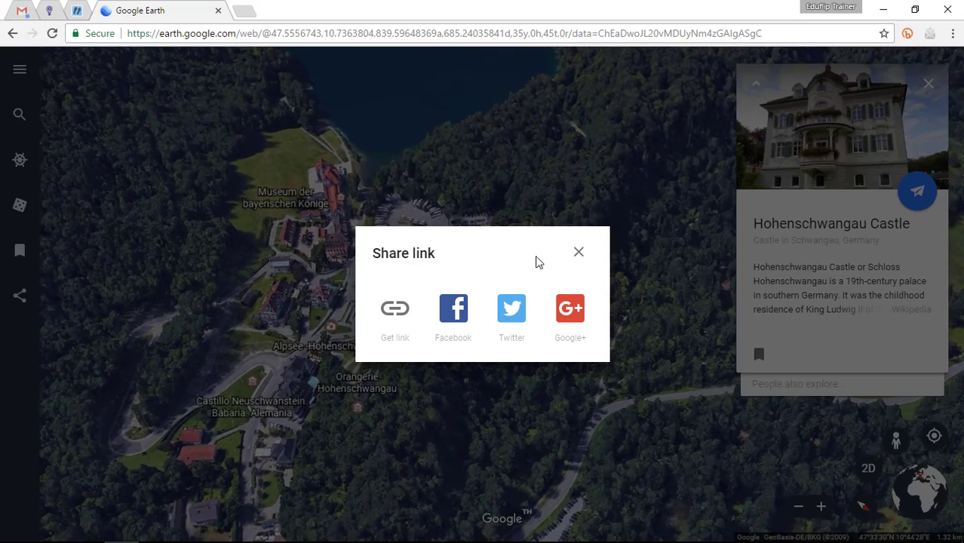
{"action": "left_click", "coordinate": [577, 252]}
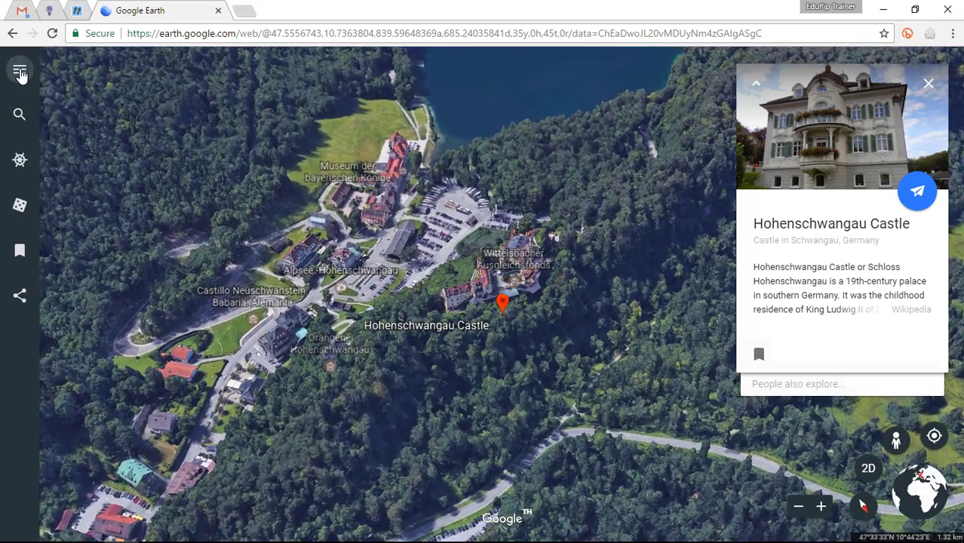
{"action": "left_click", "coordinate": [19, 72]}
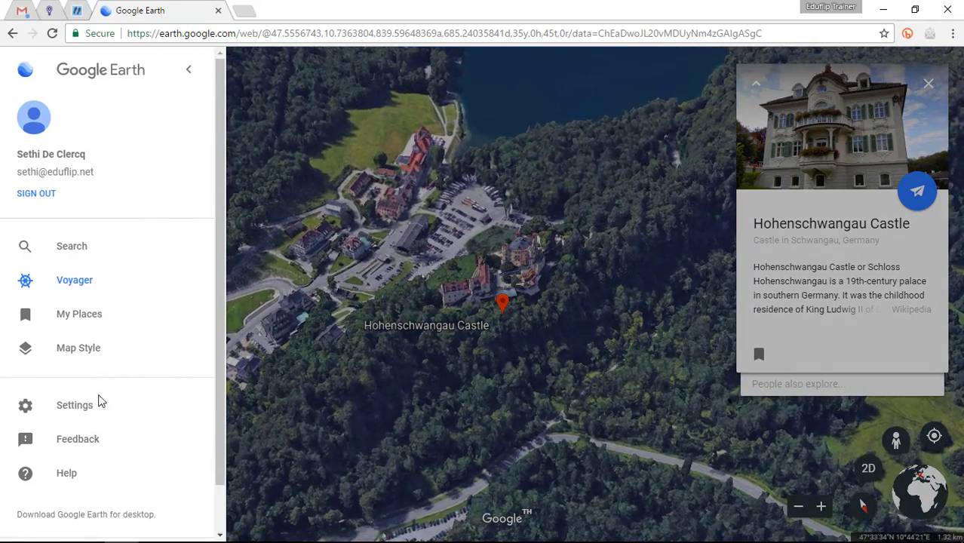
{"action": "left_click", "coordinate": [60, 413]}
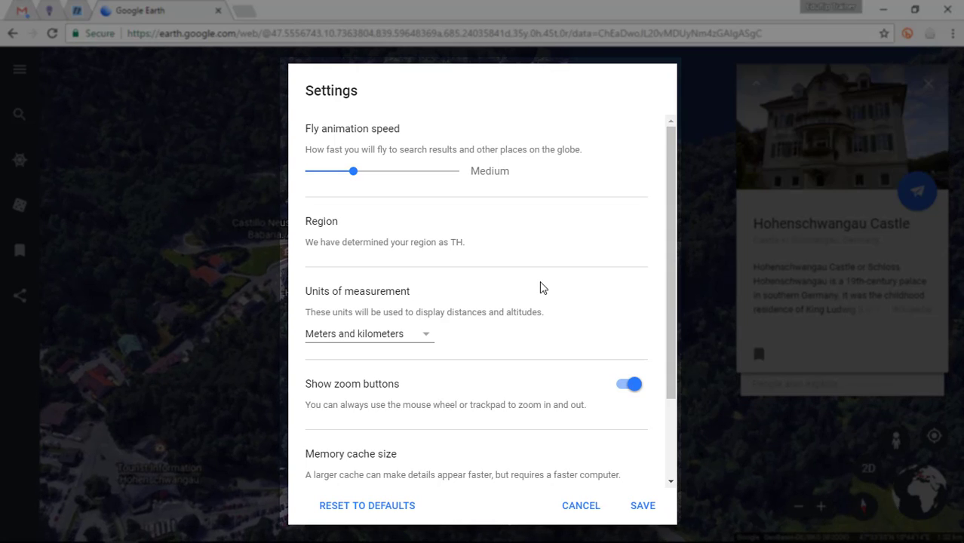
{"action": "scroll", "coordinate": [539, 283], "scroll_direction": "down", "scroll_amount": 3}
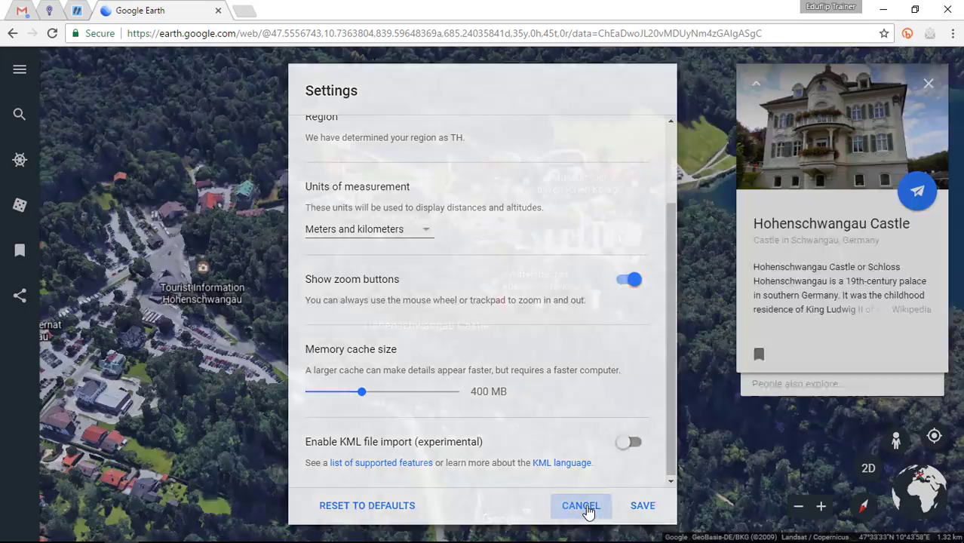
{"action": "left_click", "coordinate": [580, 506]}
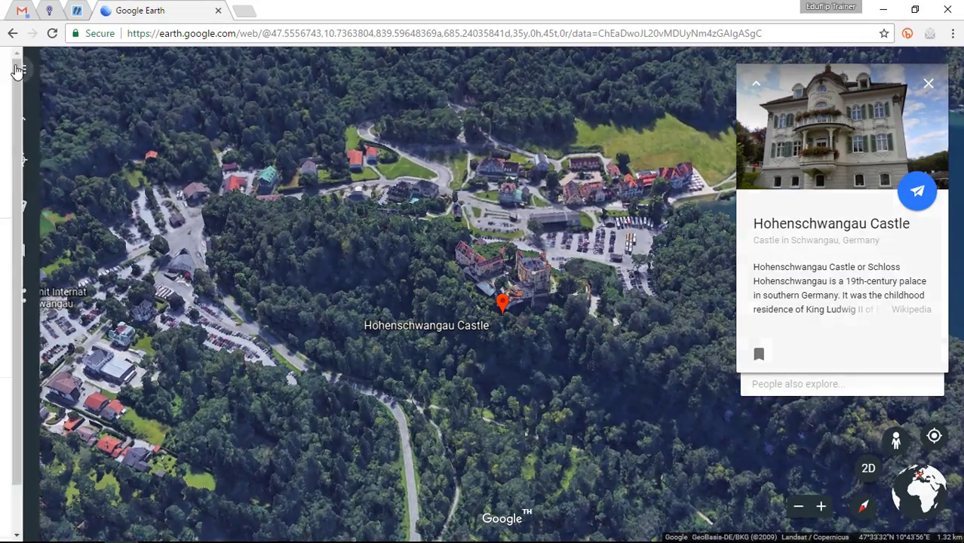
- Try the Clean, Exploration and Everything map styles in turn
{"action": "left_click", "coordinate": [19, 69]}
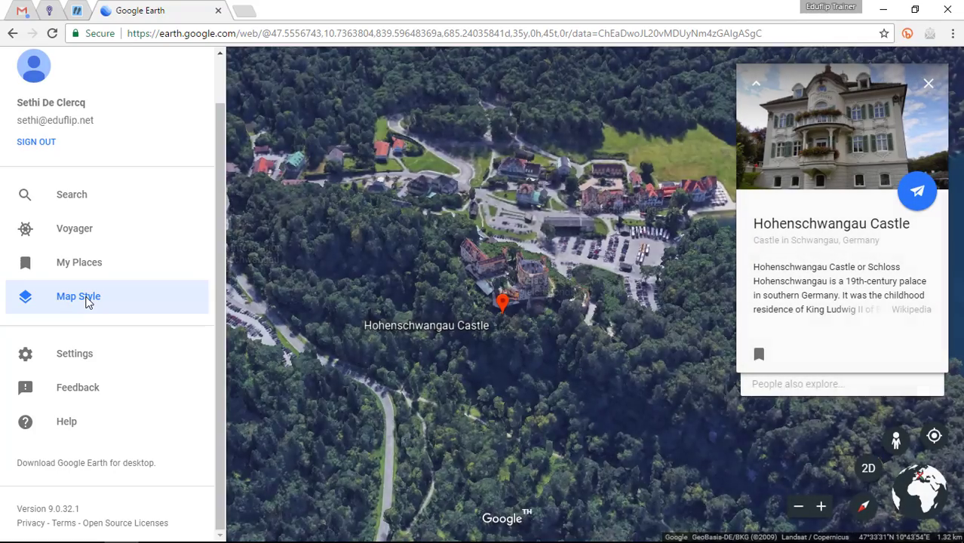
{"action": "left_click", "coordinate": [86, 302]}
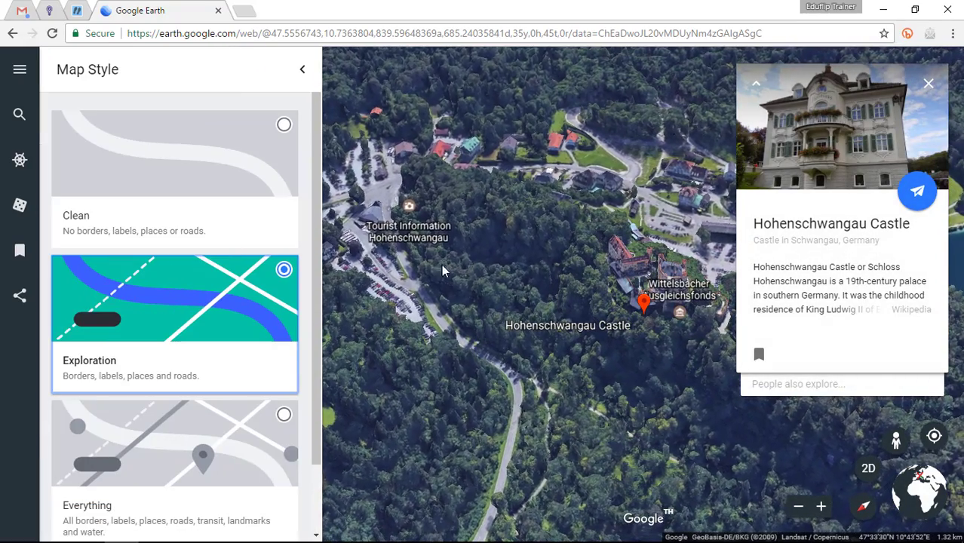
{"action": "left_click", "coordinate": [204, 181]}
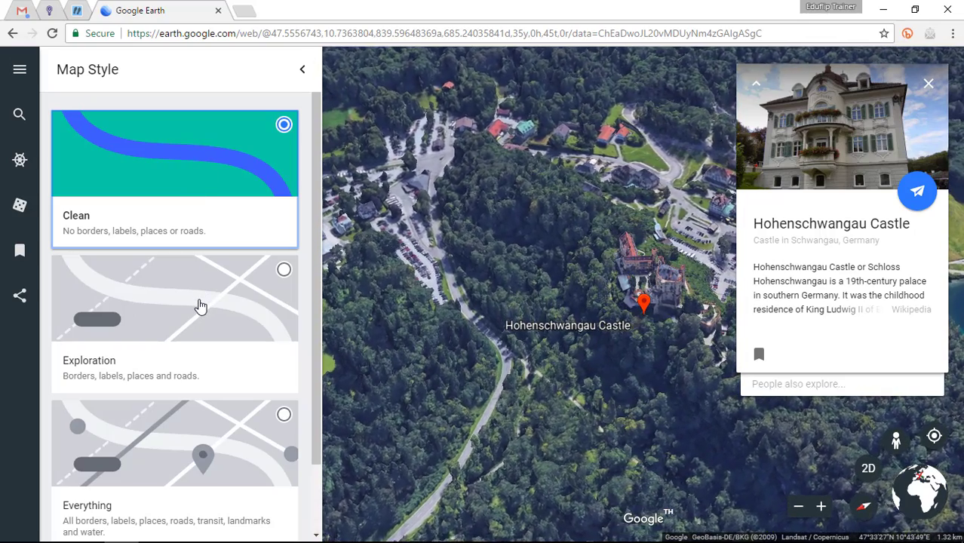
{"action": "left_click", "coordinate": [201, 306]}
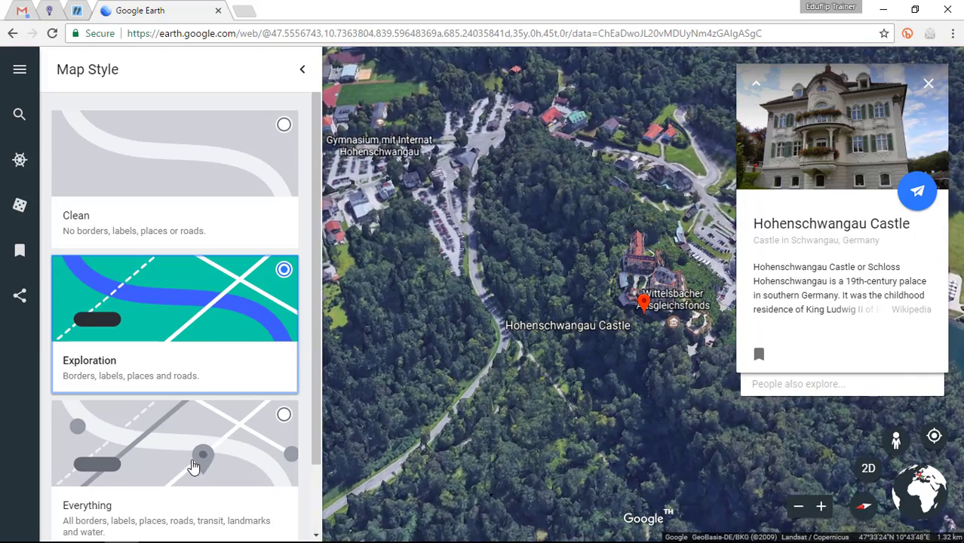
{"action": "left_click", "coordinate": [198, 461]}
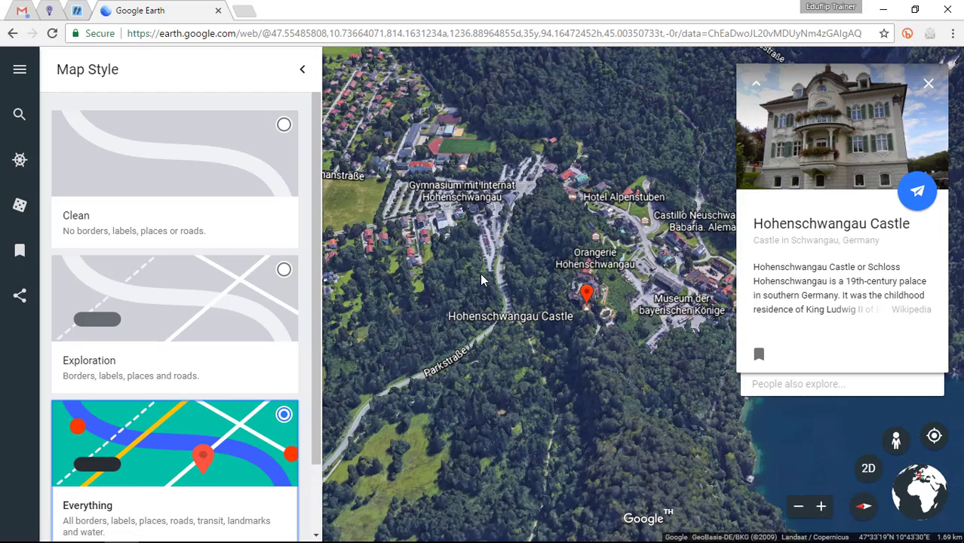
- Settle on the Clean map style and close the style options
{"action": "scroll", "coordinate": [254, 284], "scroll_direction": "down", "scroll_amount": 1}
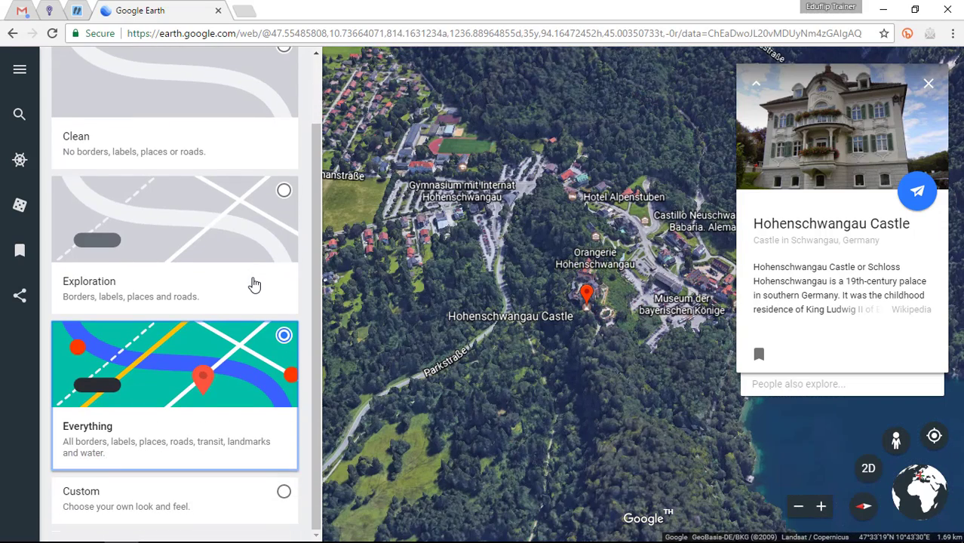
{"action": "scroll", "coordinate": [254, 281], "scroll_direction": "up", "scroll_amount": 1}
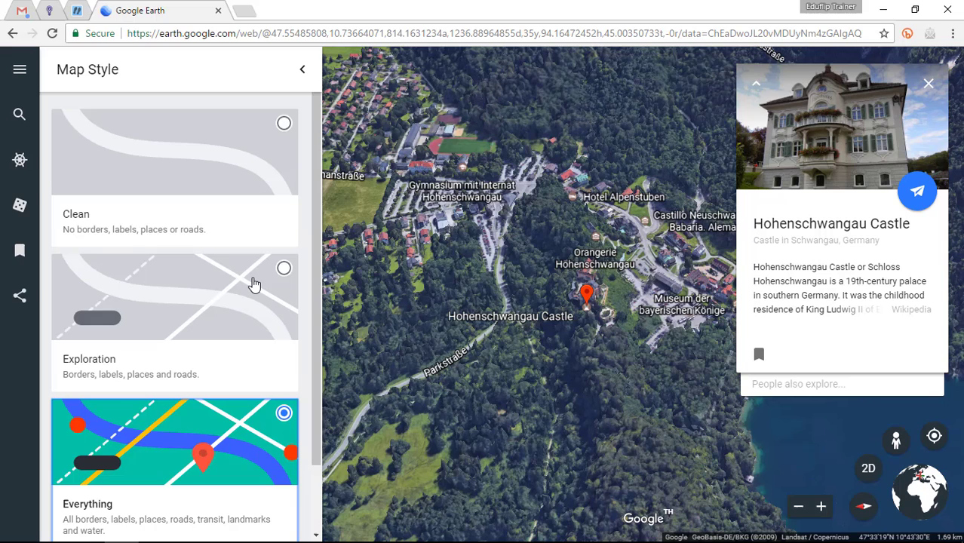
{"action": "left_click", "coordinate": [225, 154]}
{"action": "left_click", "coordinate": [302, 78]}
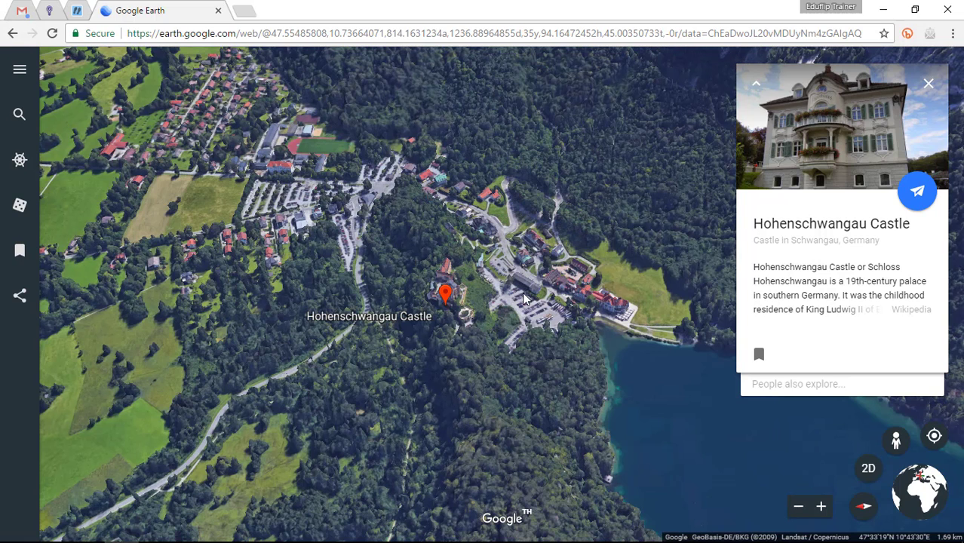